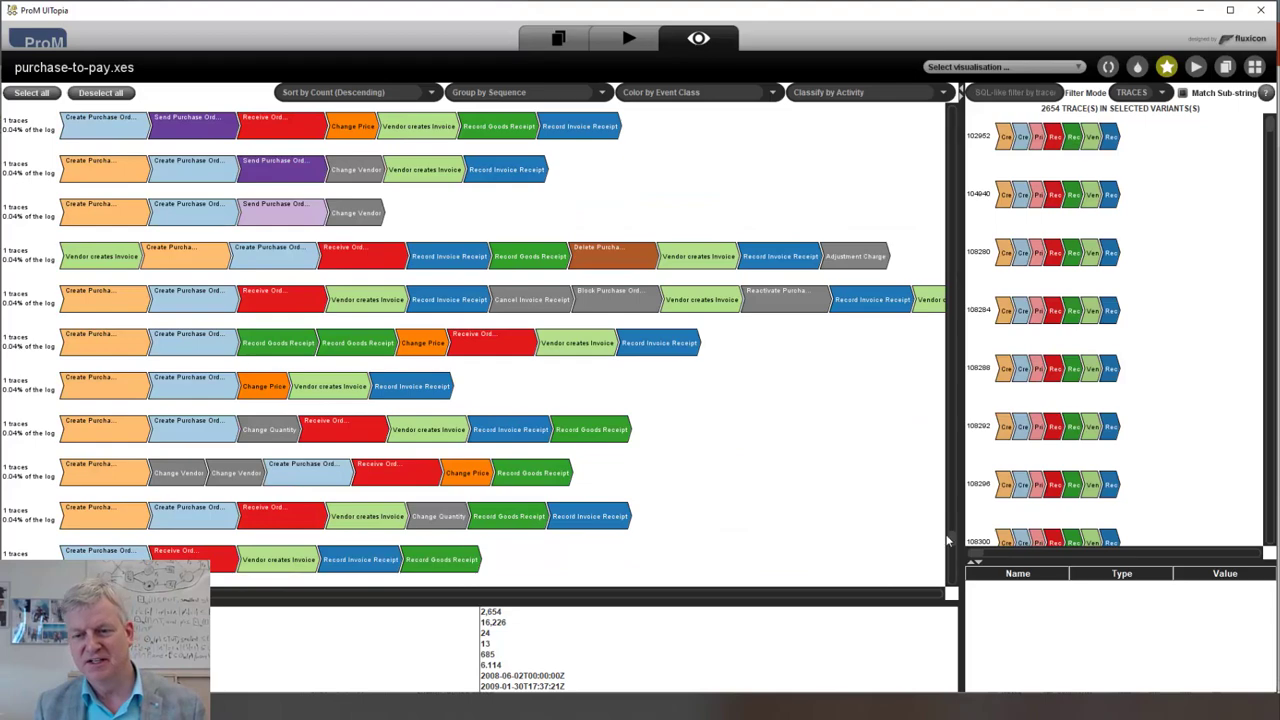
Look through the trace variants and run the Interactive Data-aware Heuristic Miner (iDHM) on purchase-to-pay.xes with the Event Name classifier.
left_click_drag(951, 537, 951, 113)
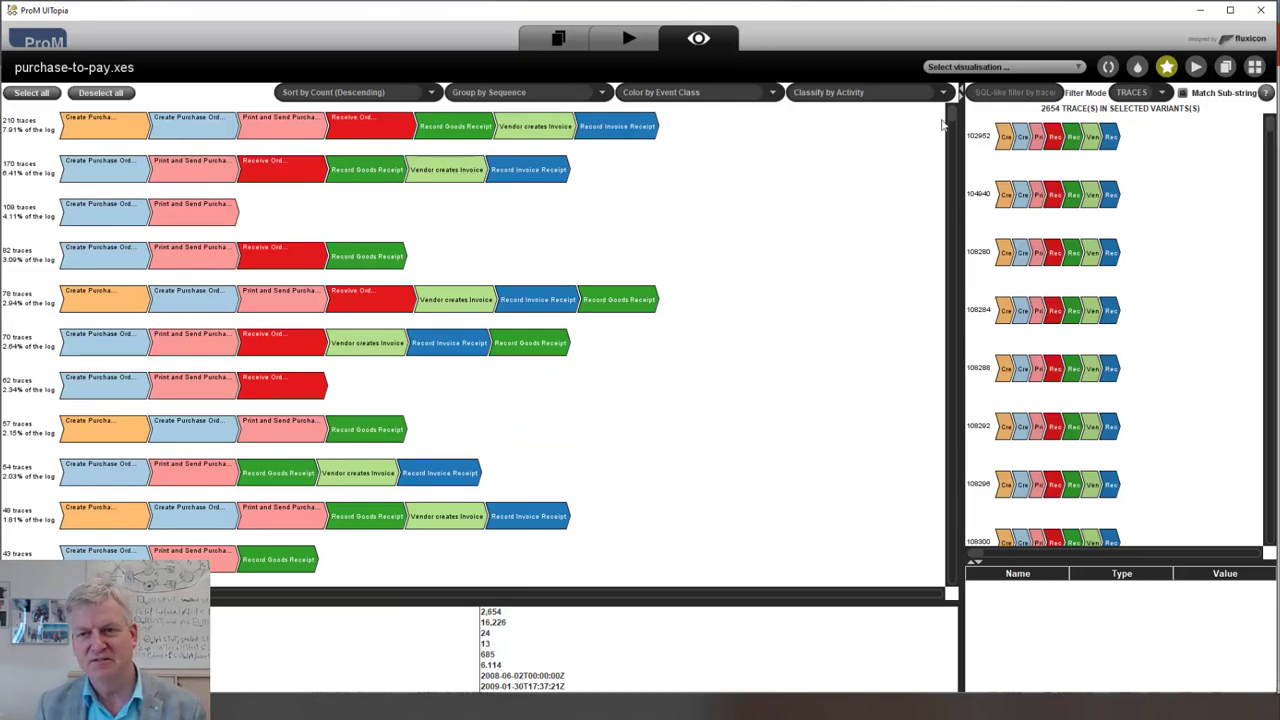
mouse_move(951, 118)
left_mouse_down()
mouse_move(965, 465)
mouse_move(955, 584)
left_mouse_up()
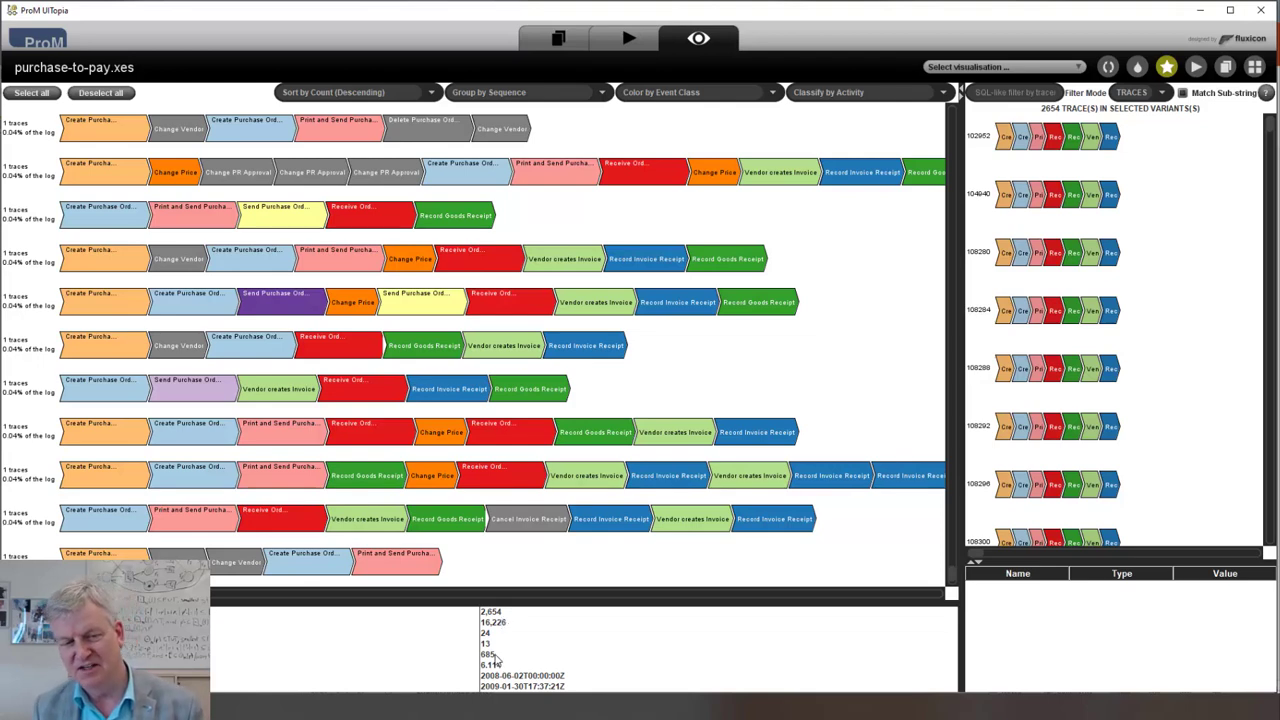
left_click(555, 42)
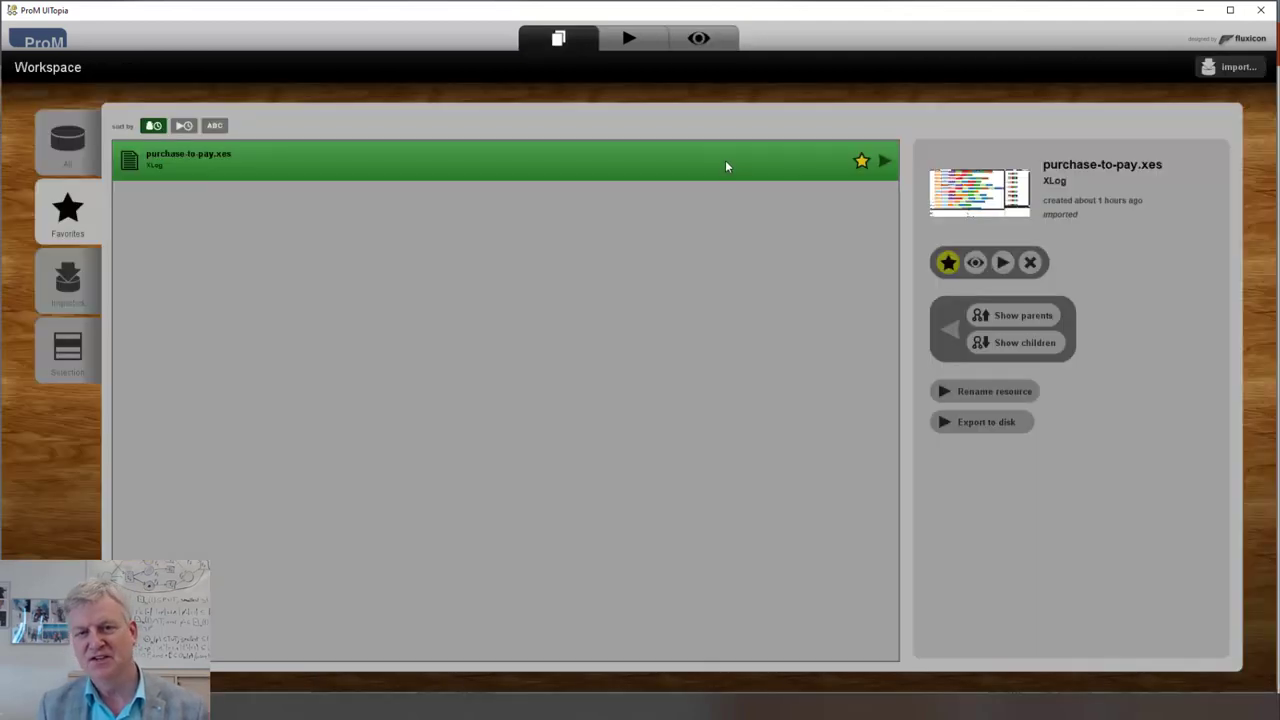
left_click(1003, 262)
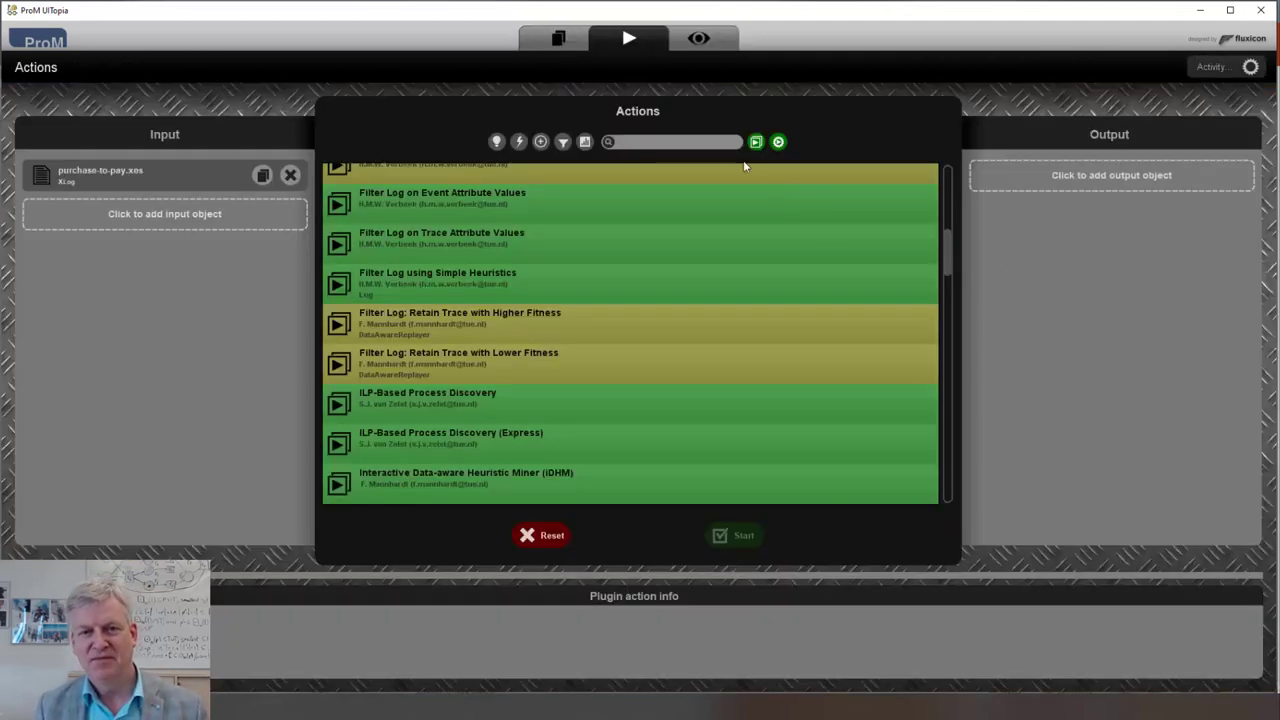
type("heur")
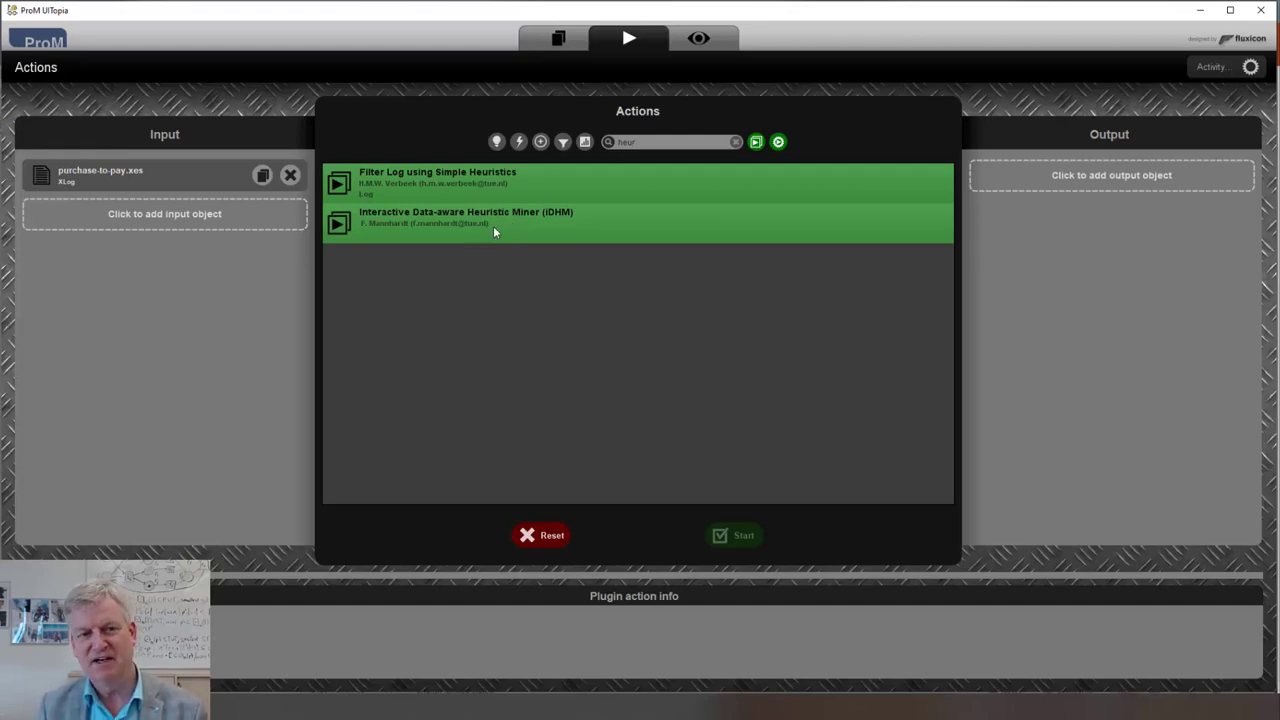
left_click(544, 217)
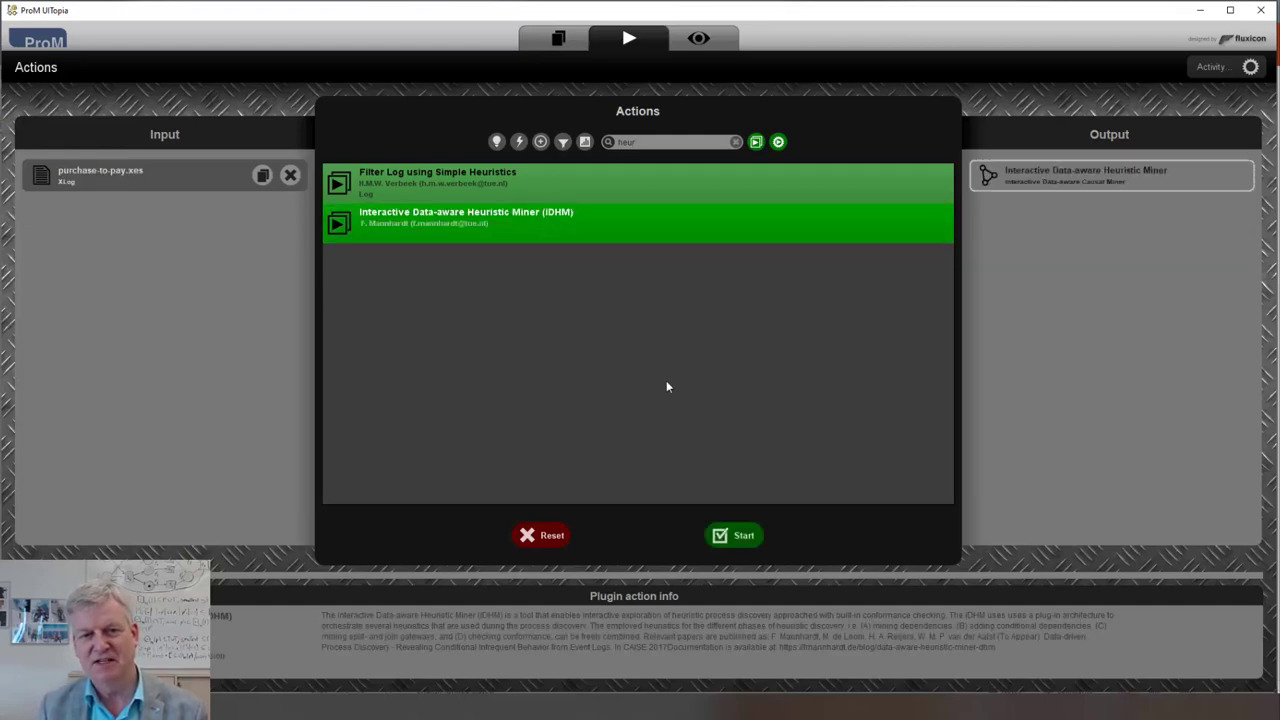
left_click(742, 536)
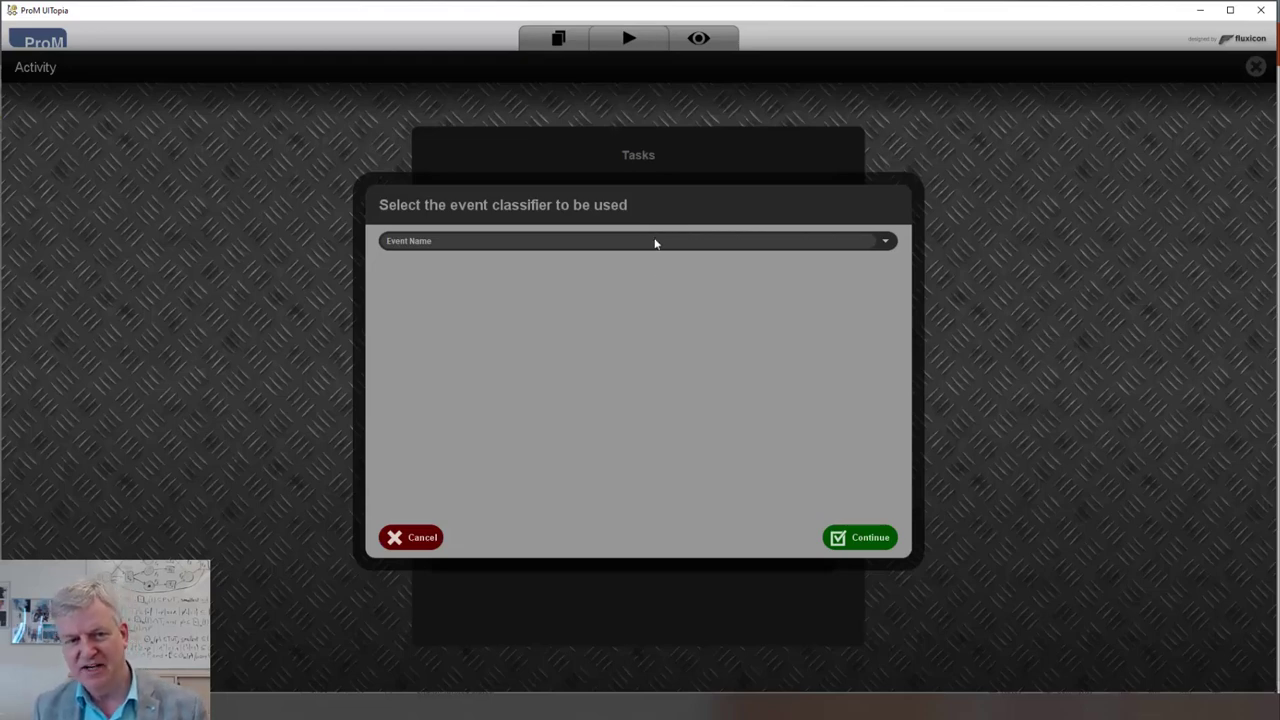
left_click(870, 537)
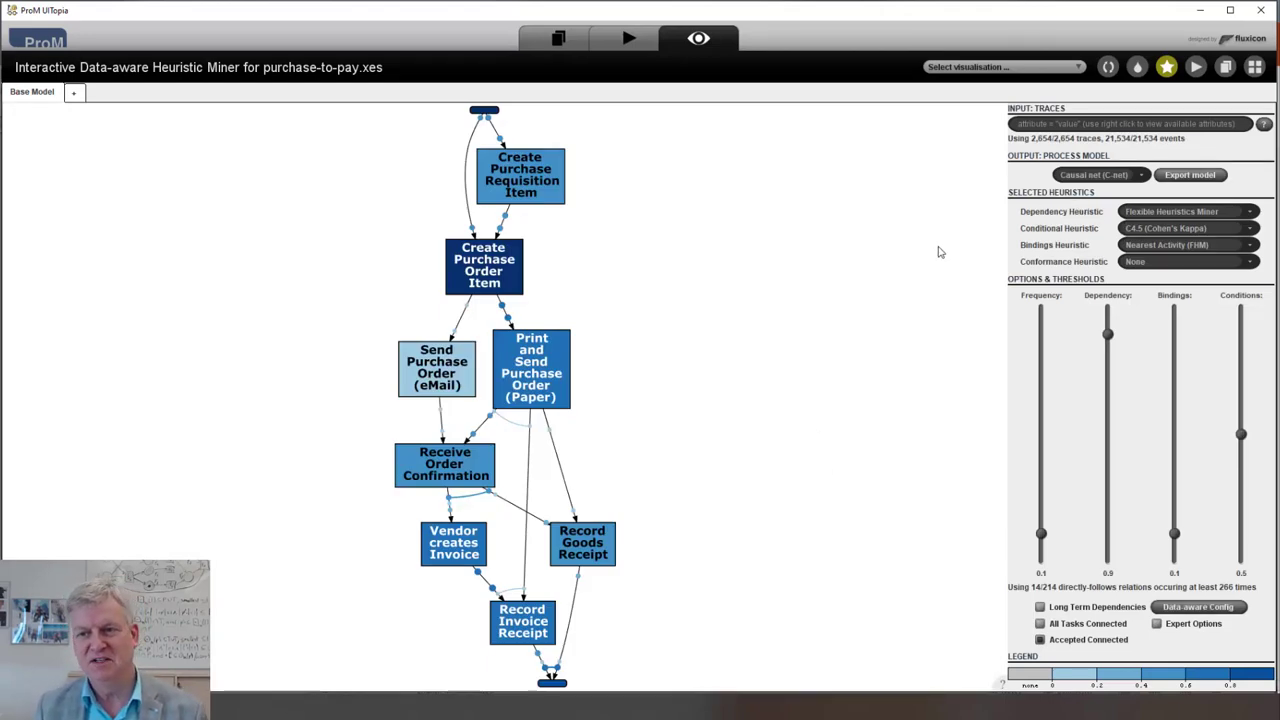
Show the mined model as a Petri net and also as a Directly-follows Graph.
left_click(1143, 176)
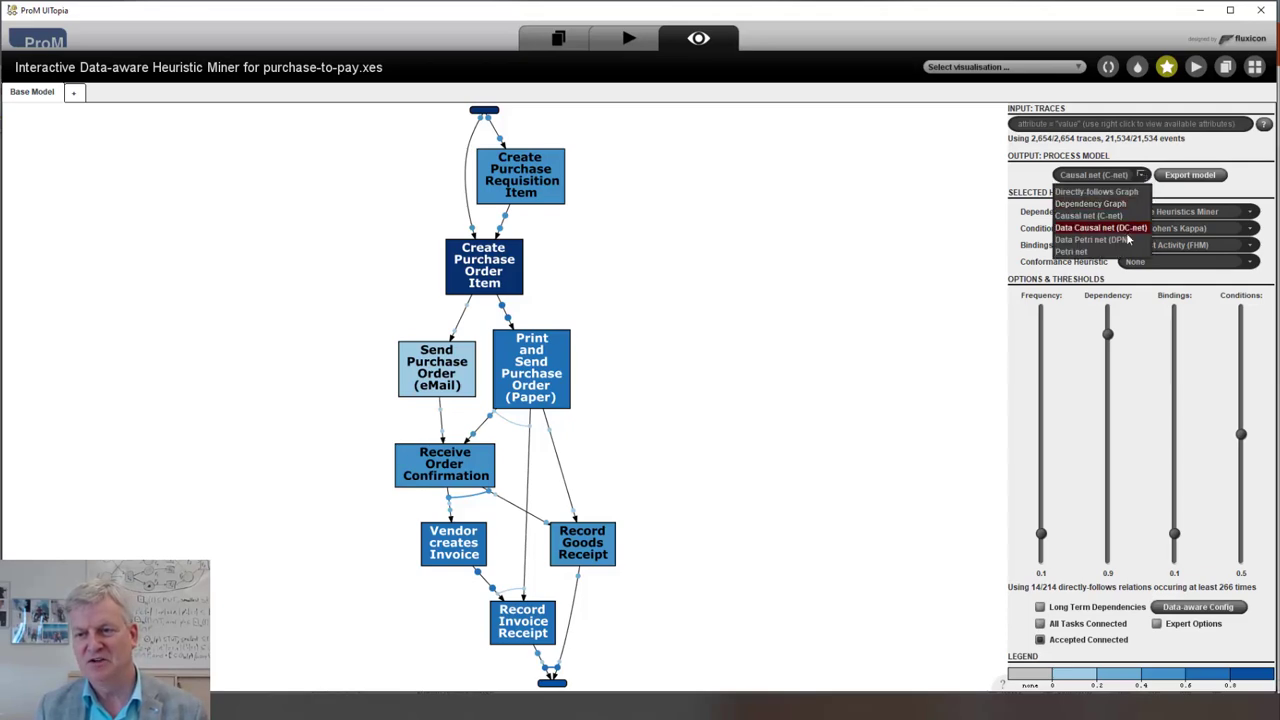
left_click(1100, 245)
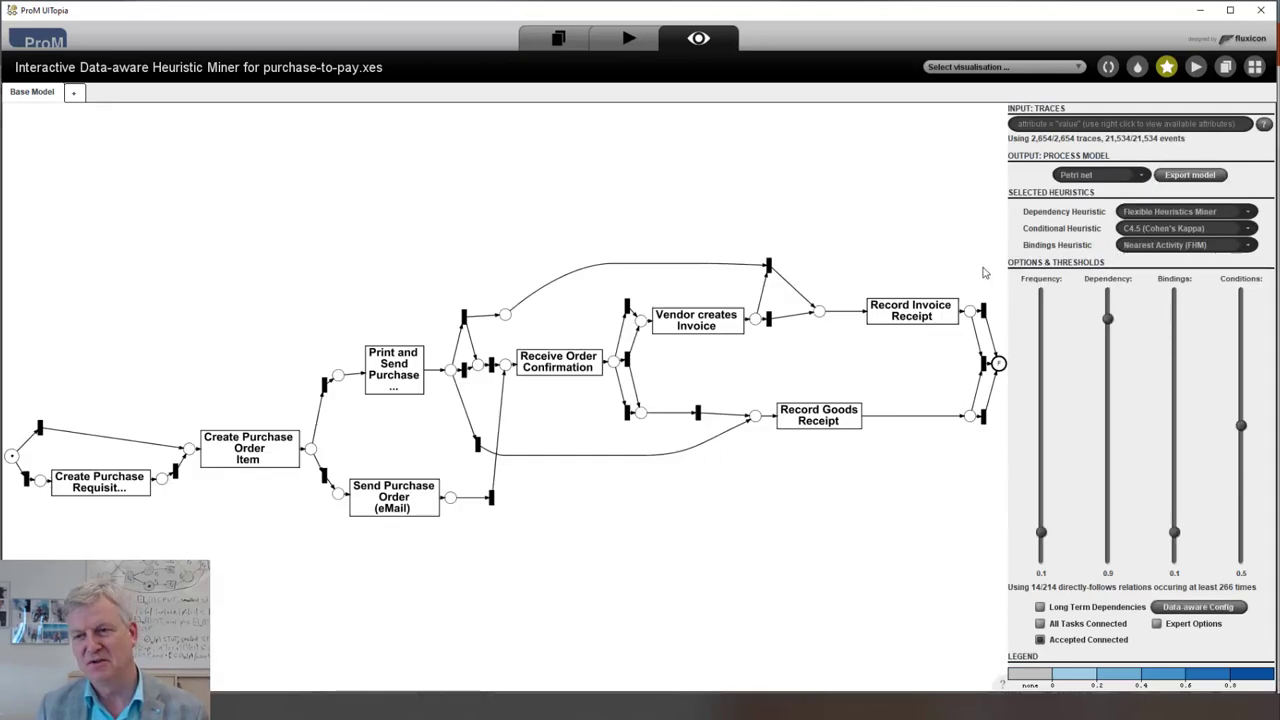
left_click(1143, 176)
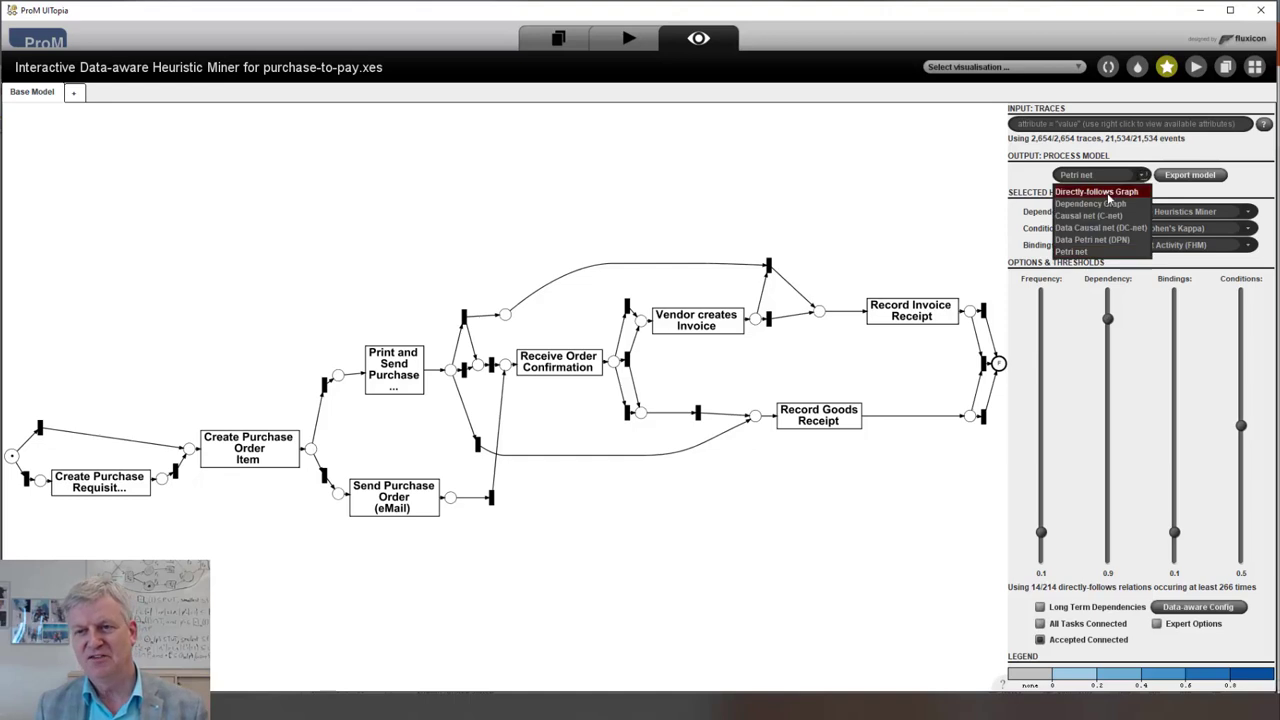
left_click(1108, 194)
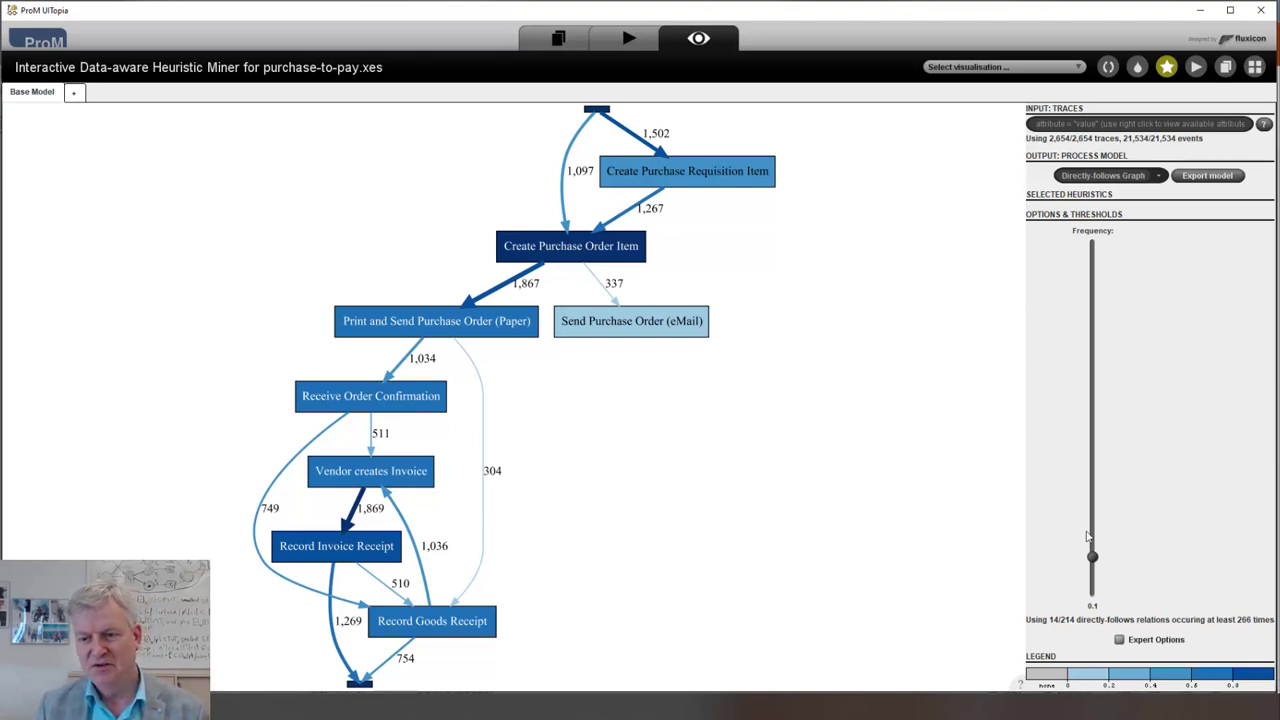
Vary the directly-follows graph's frequency threshold through 0.562, 0, 0.97, 0.463 and 0.644, ending at 0.121.
left_click_drag(1093, 558, 1093, 399)
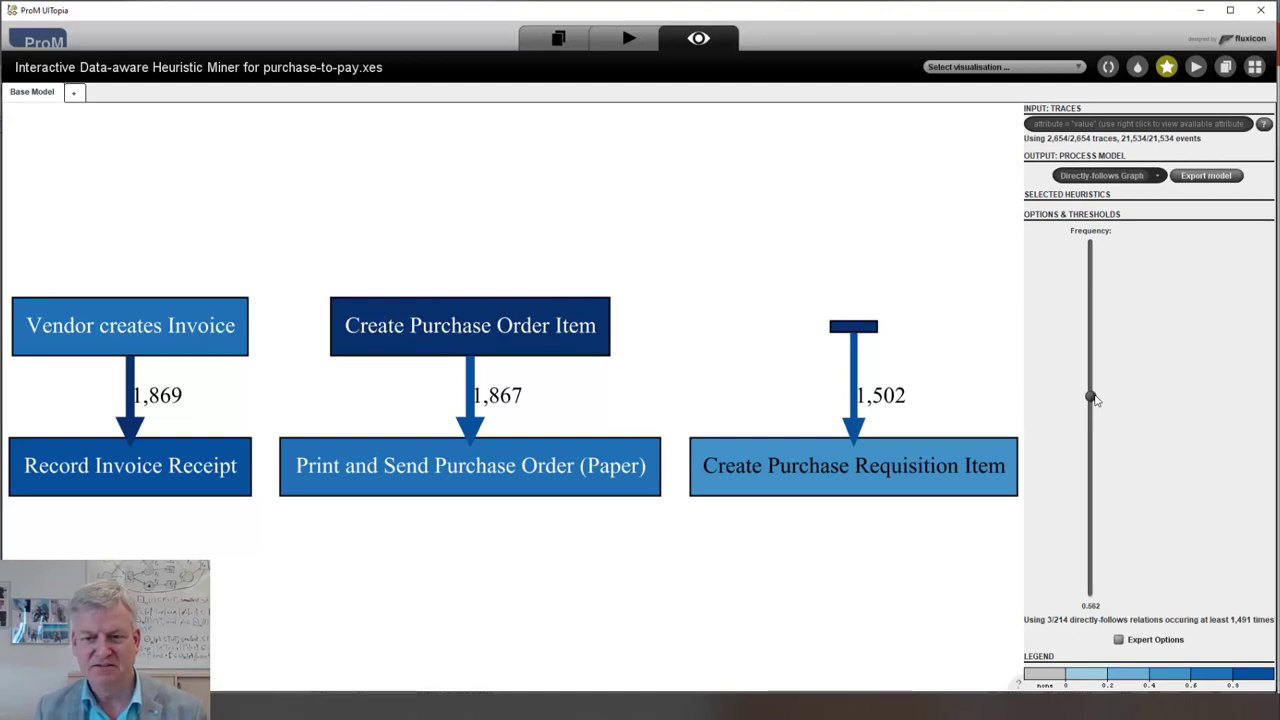
left_click_drag(1093, 398, 1090, 592)
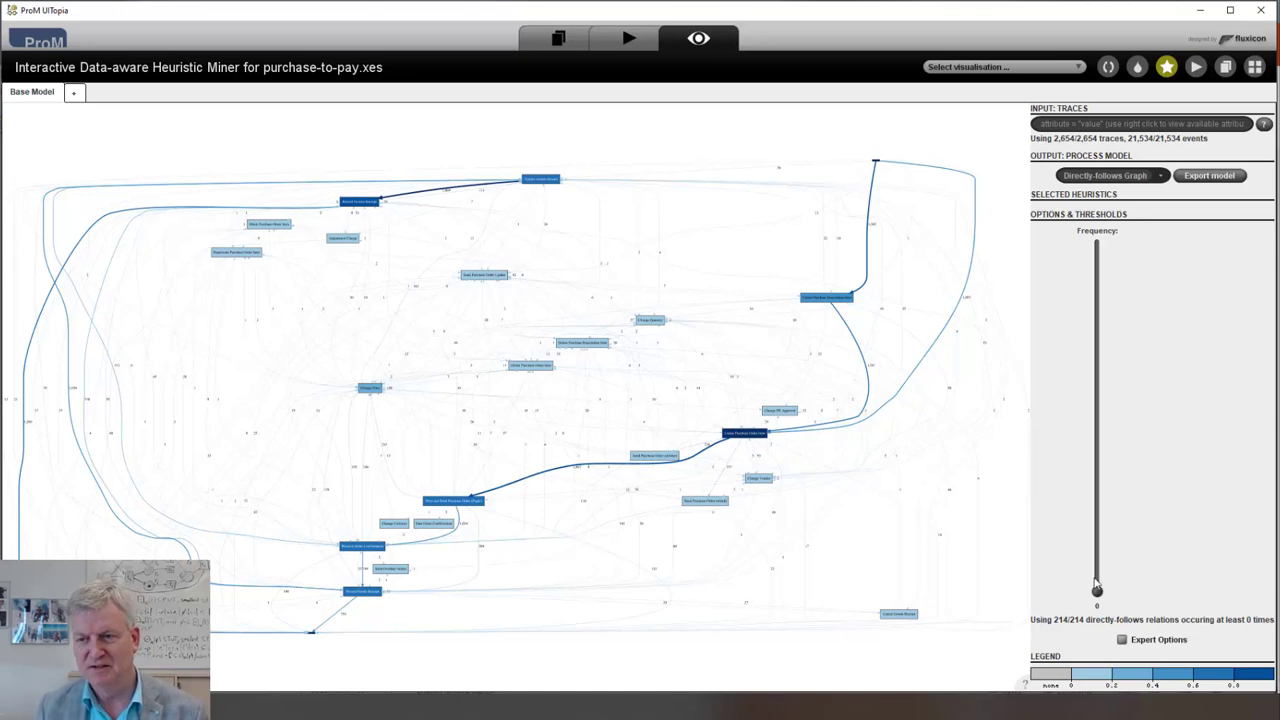
left_click_drag(1097, 591, 1090, 256)
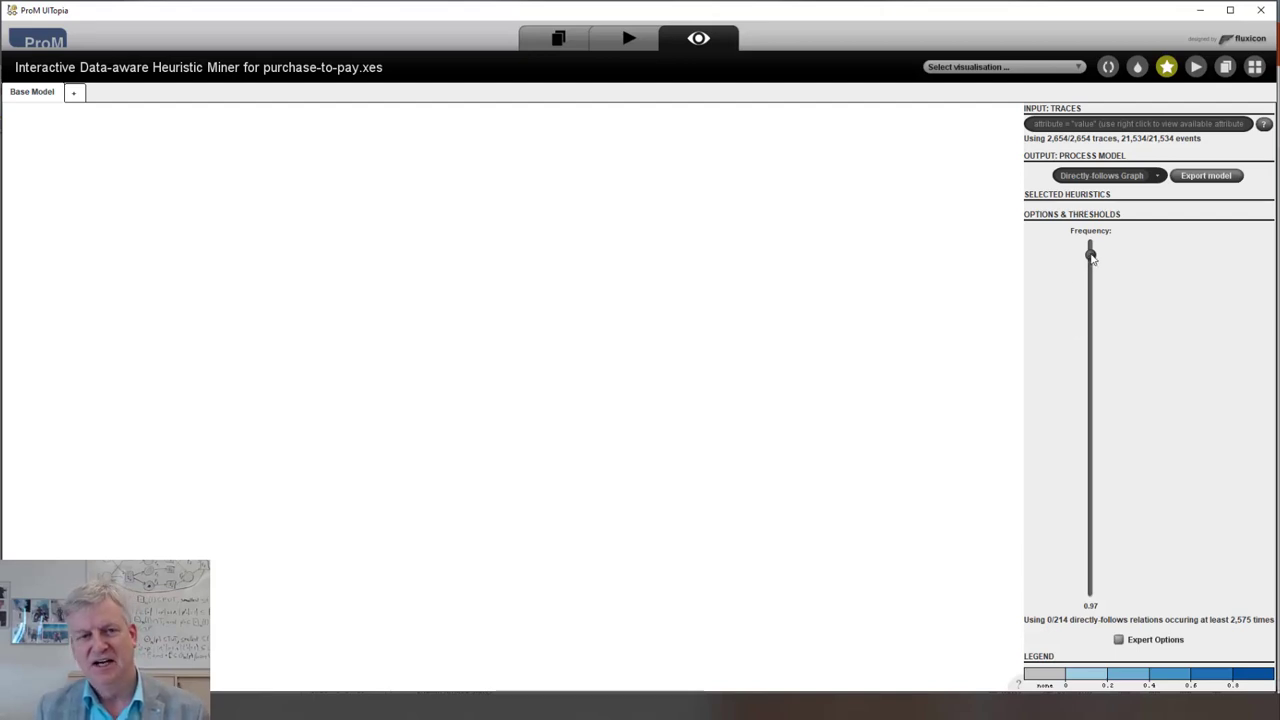
left_click_drag(1091, 255, 1091, 435)
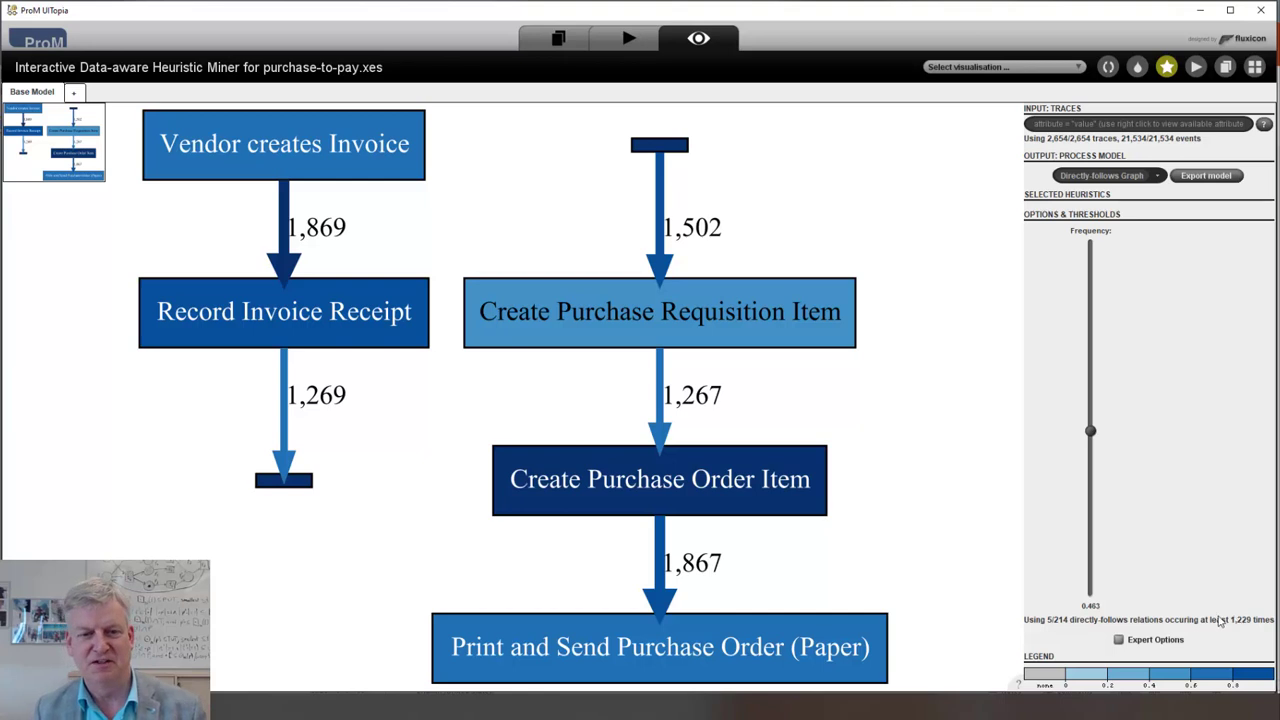
left_click_drag(1091, 431, 1092, 370)
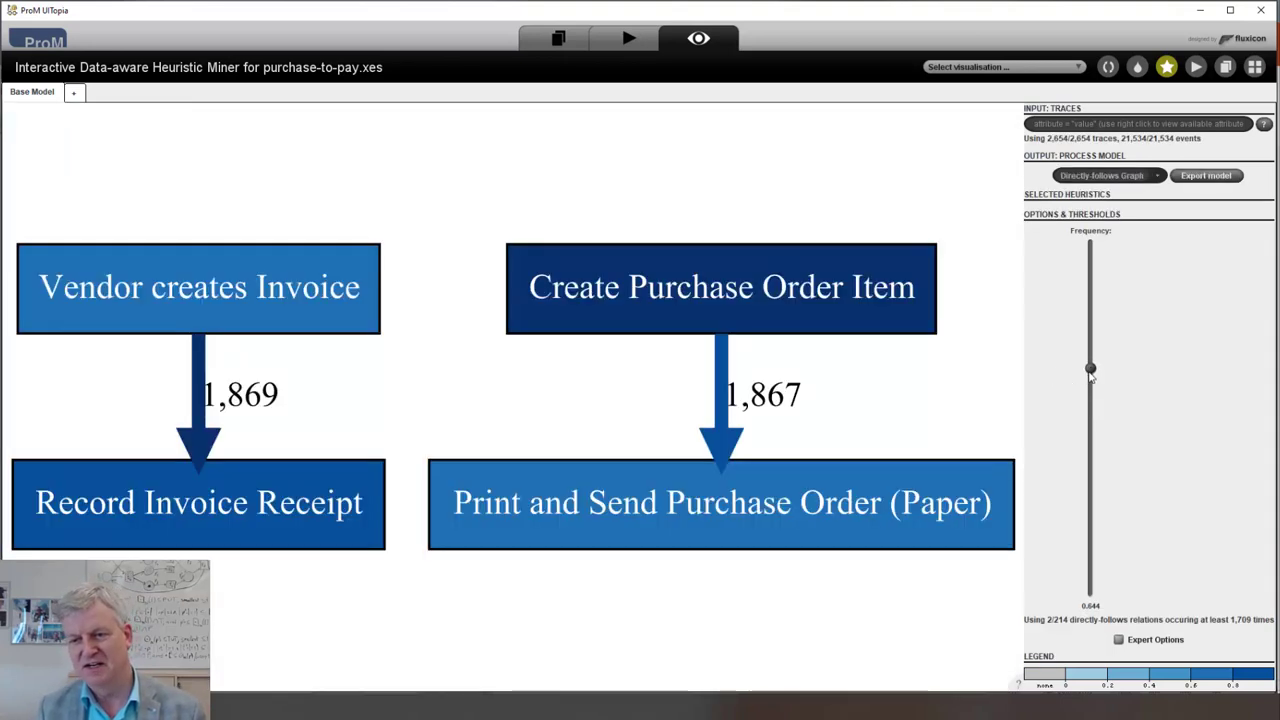
left_click_drag(1091, 370, 1088, 558)
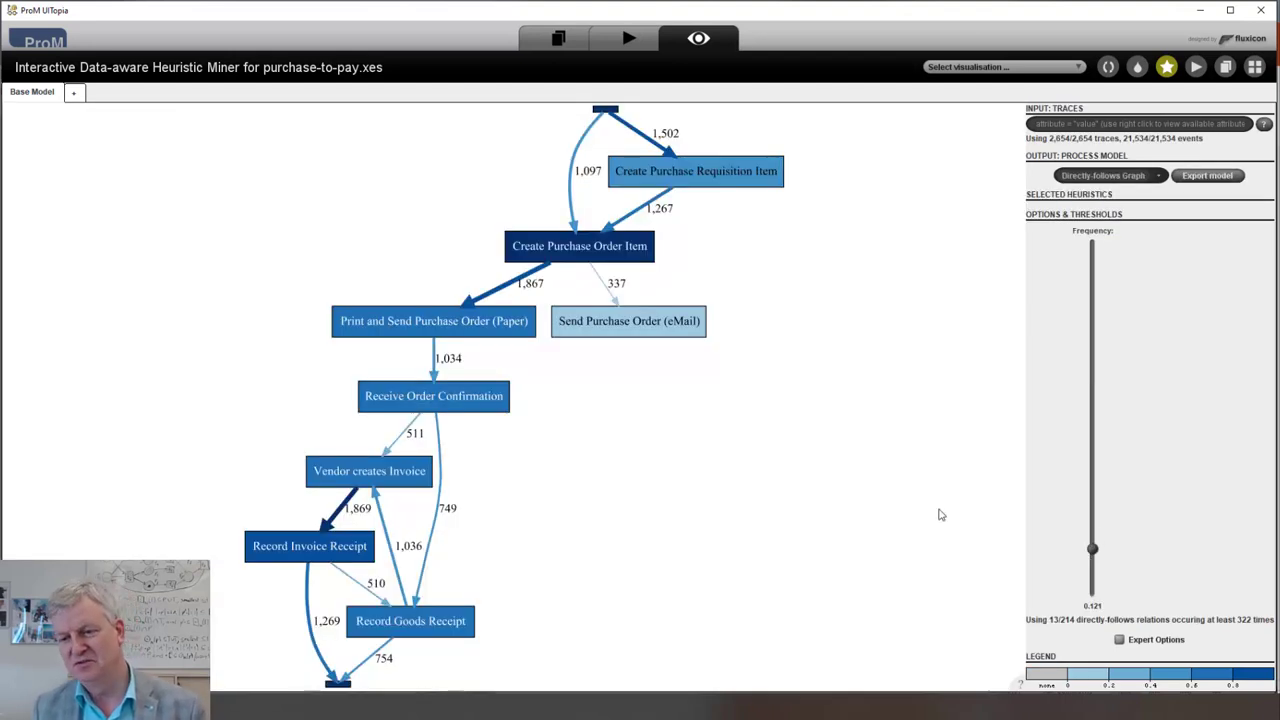
Switch the output process model to a Dependency Graph and turn off Accepted Connected.
left_click(1159, 177)
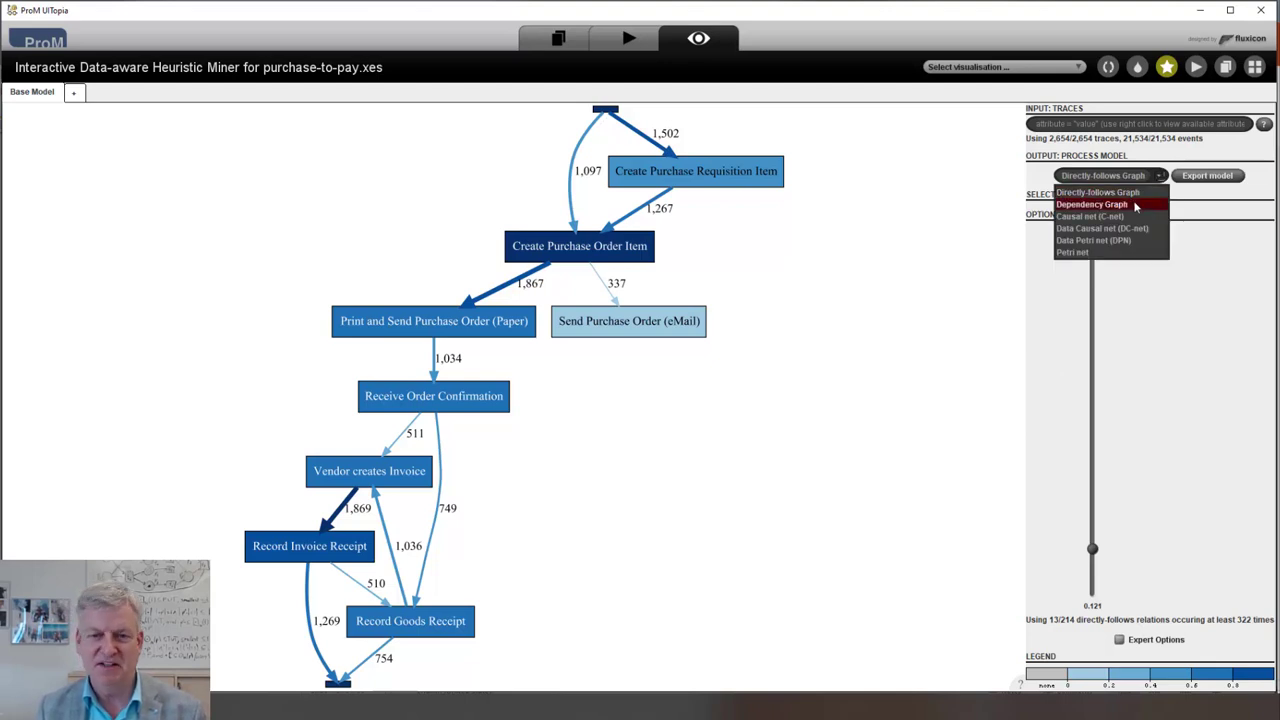
left_click(1135, 206)
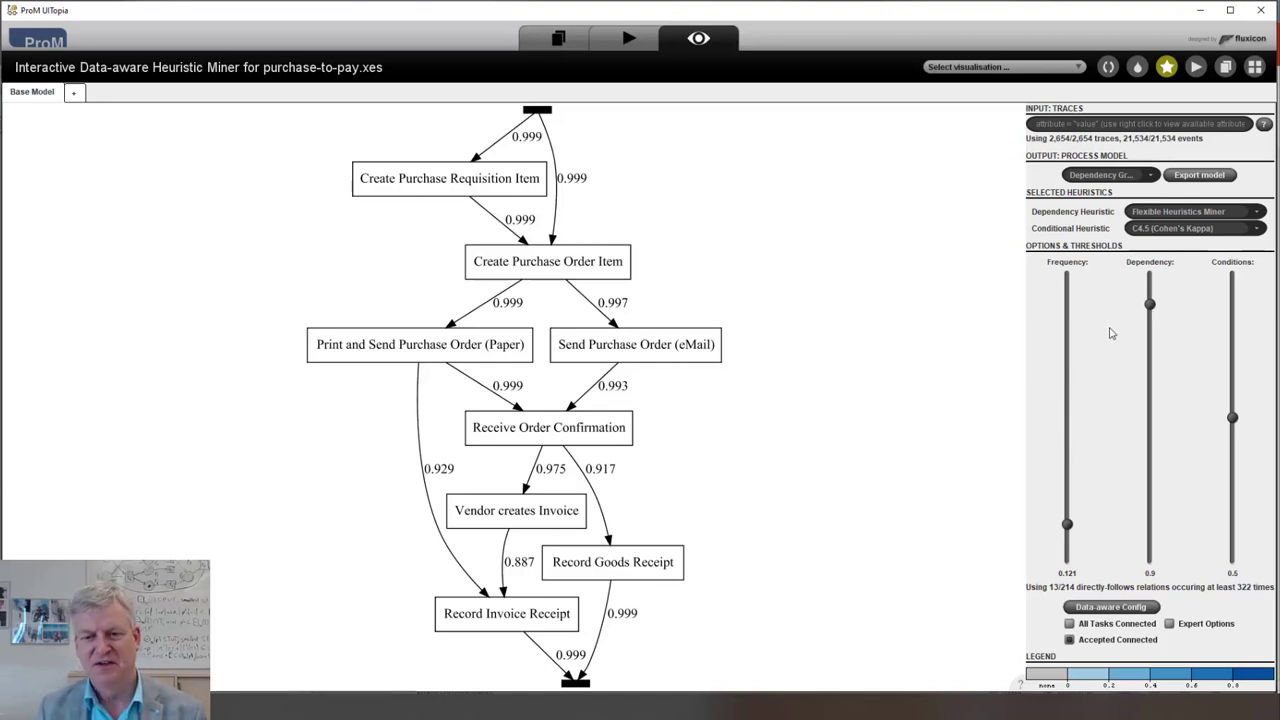
left_click(1070, 641)
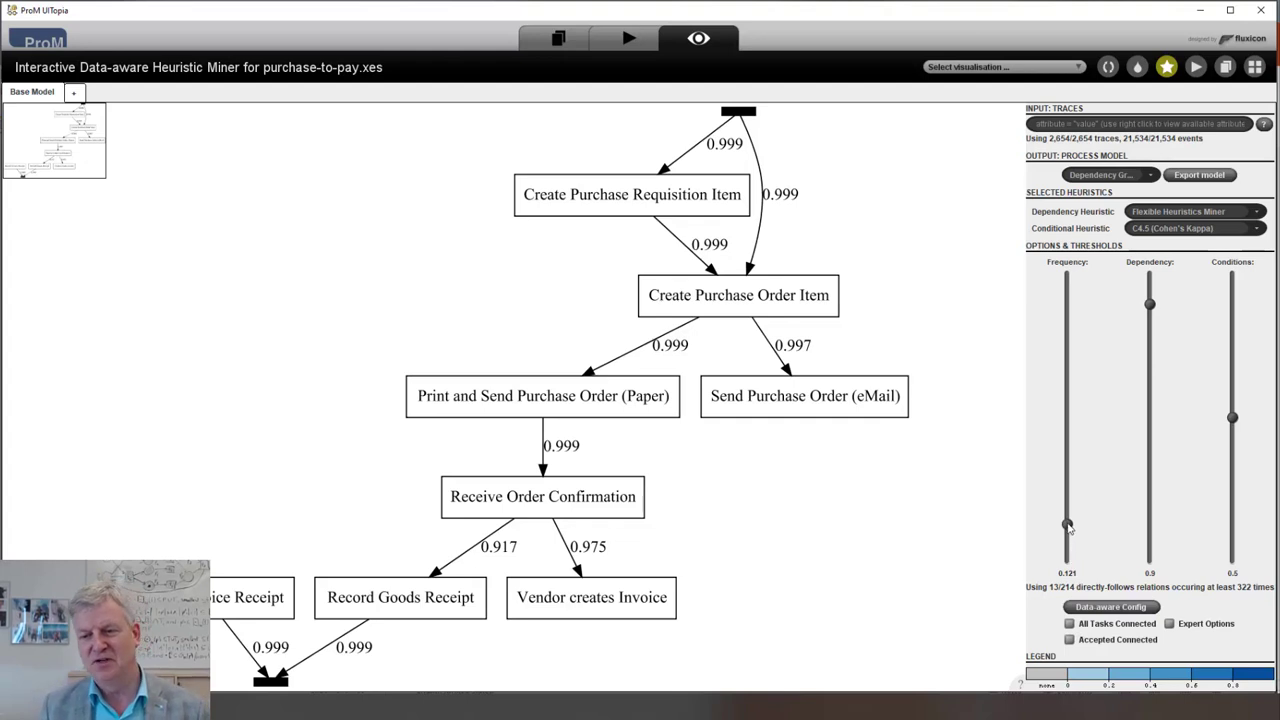
Set the frequency threshold to 0.7 and the dependency threshold to 0, and lower the frequency threshold to 0.273.
left_click_drag(1068, 528, 1068, 358)
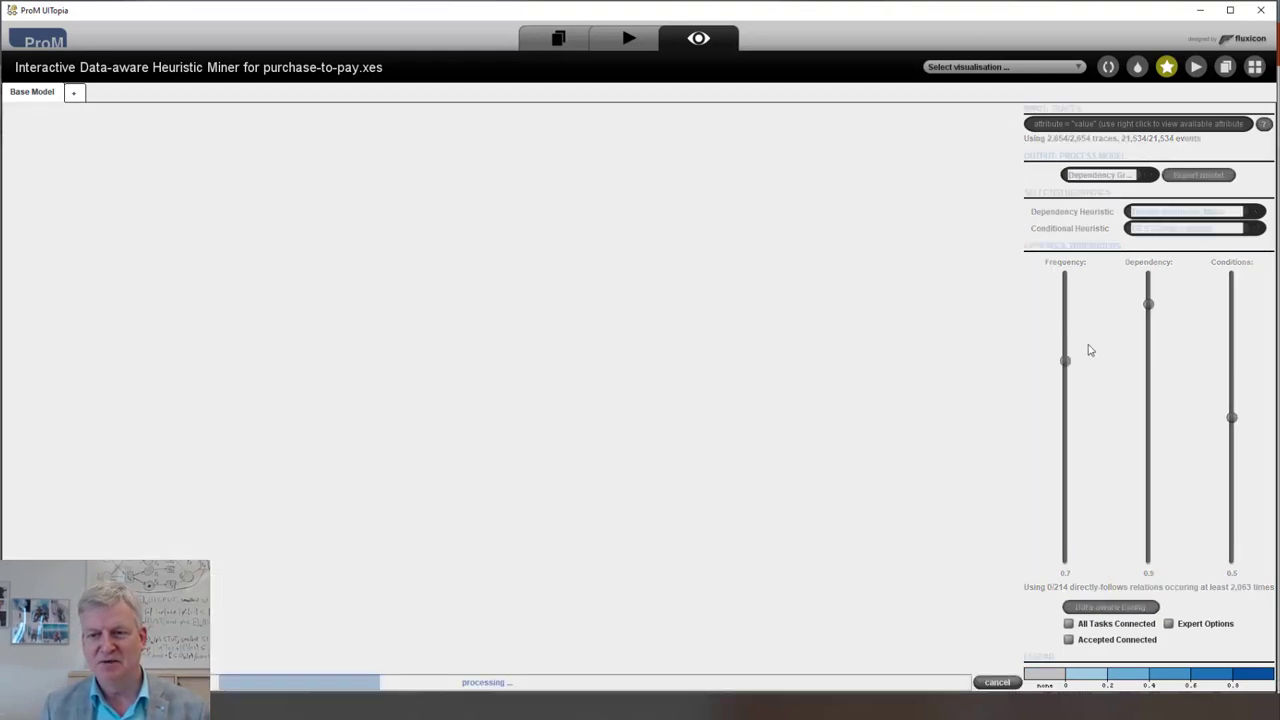
left_click_drag(1148, 304, 1156, 588)
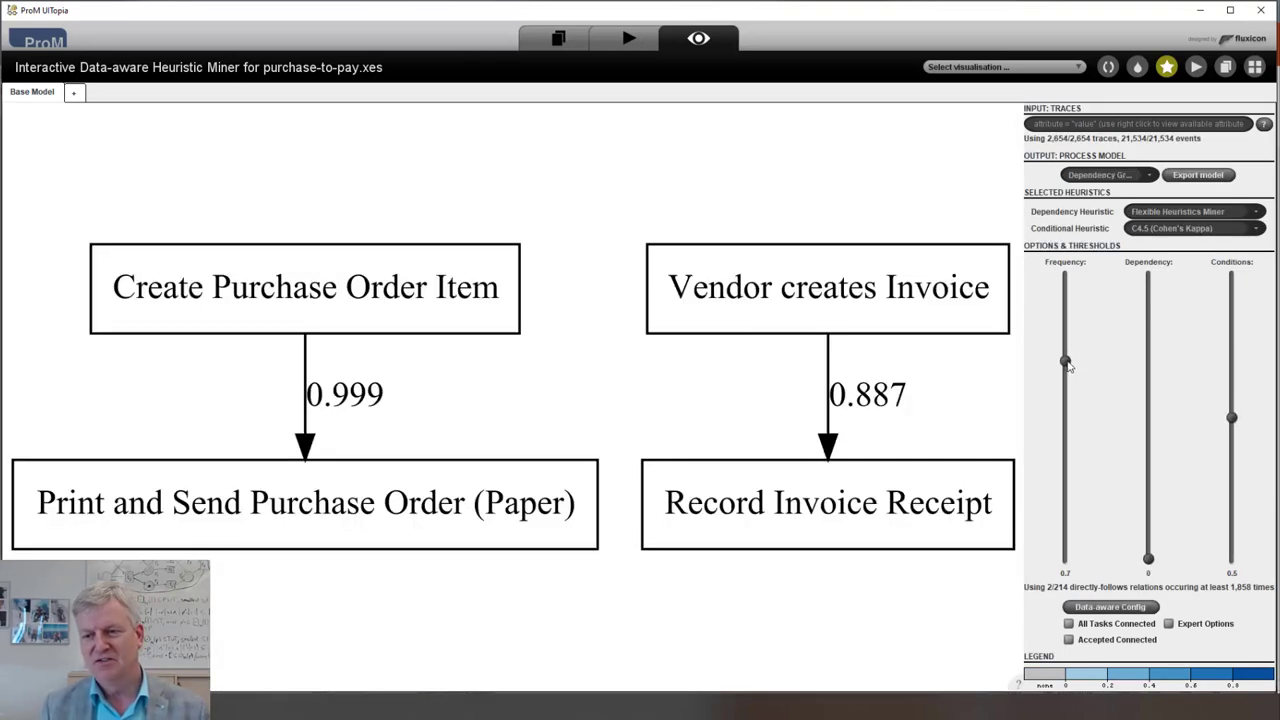
left_click_drag(1068, 364, 1068, 484)
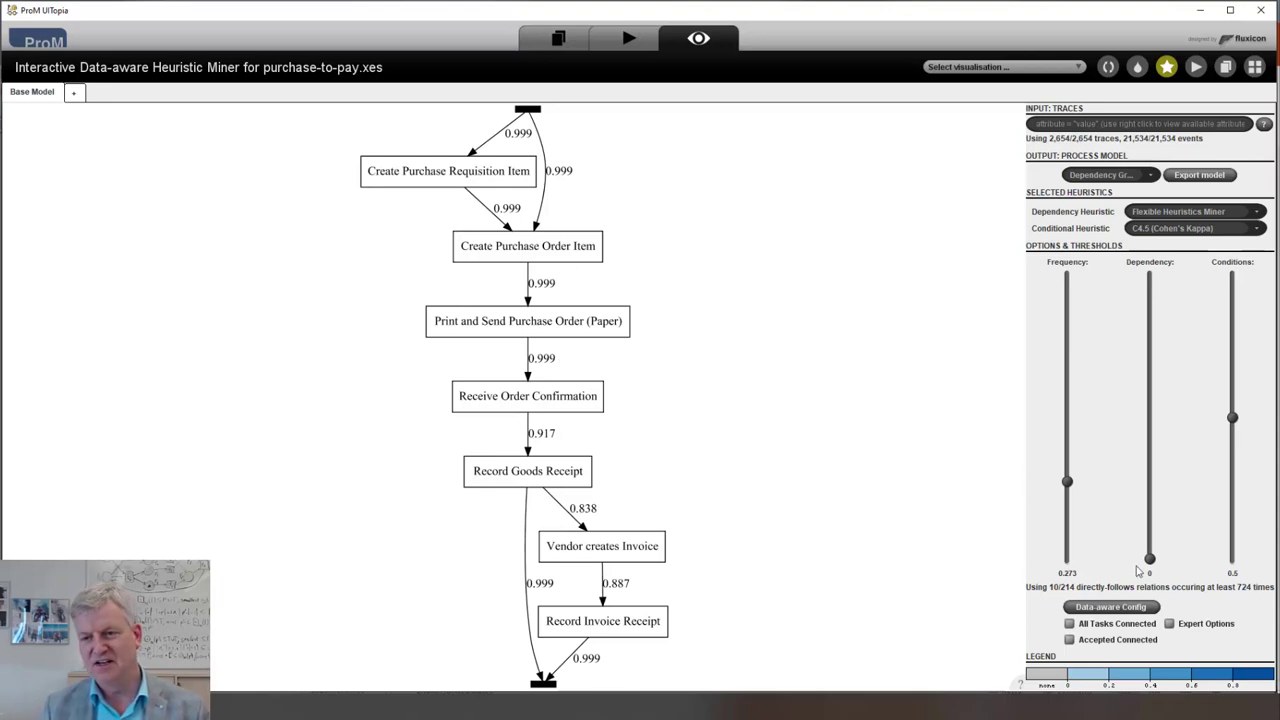
Try dependency thresholds of 0.33, 0.943 and 0.936, settle on 0.214, and set the frequency threshold to 0.175.
left_click_drag(1150, 560, 1148, 475)
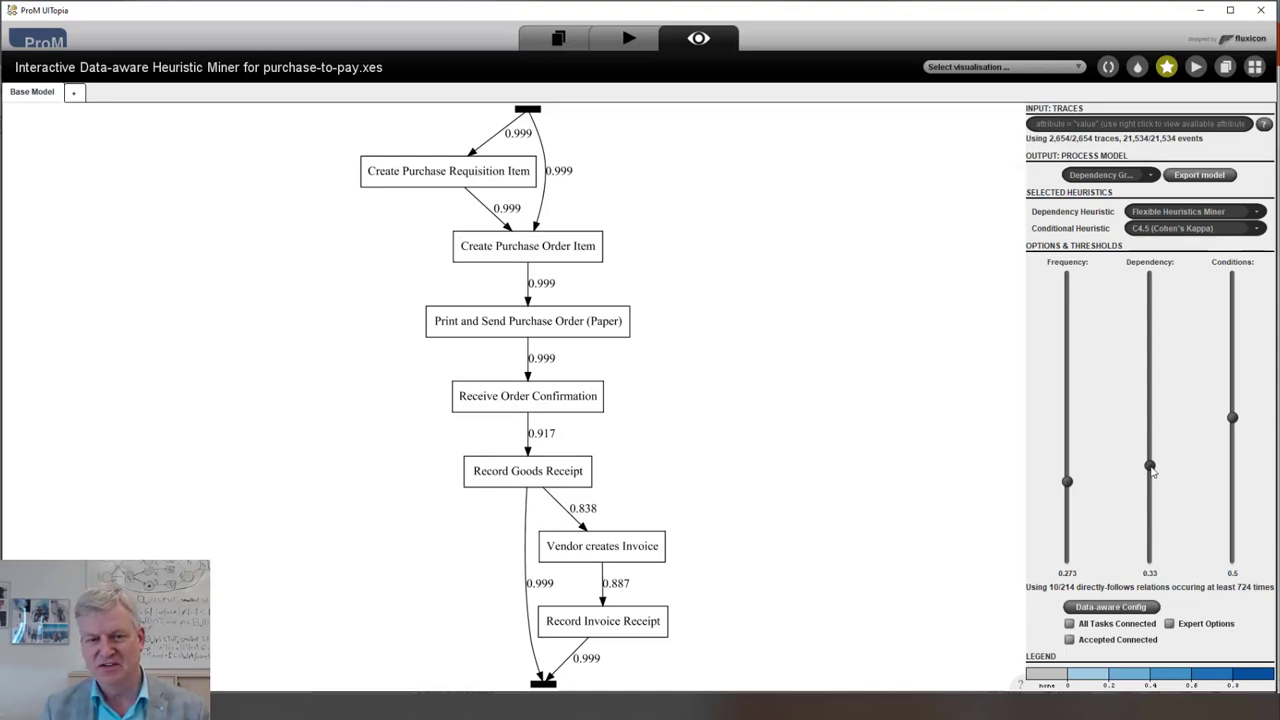
left_click_drag(1150, 466, 1151, 292)
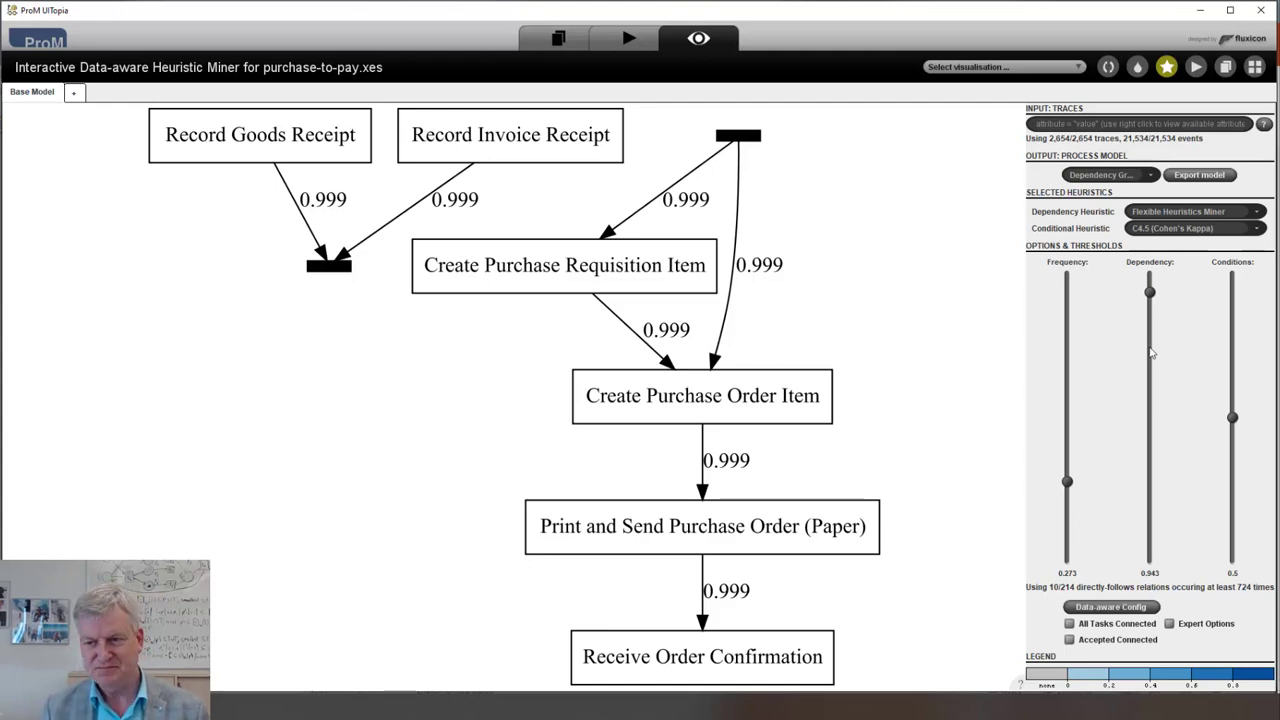
mouse_move(1150, 292)
left_mouse_down()
mouse_move(1151, 277)
mouse_move(1151, 293)
left_mouse_up()
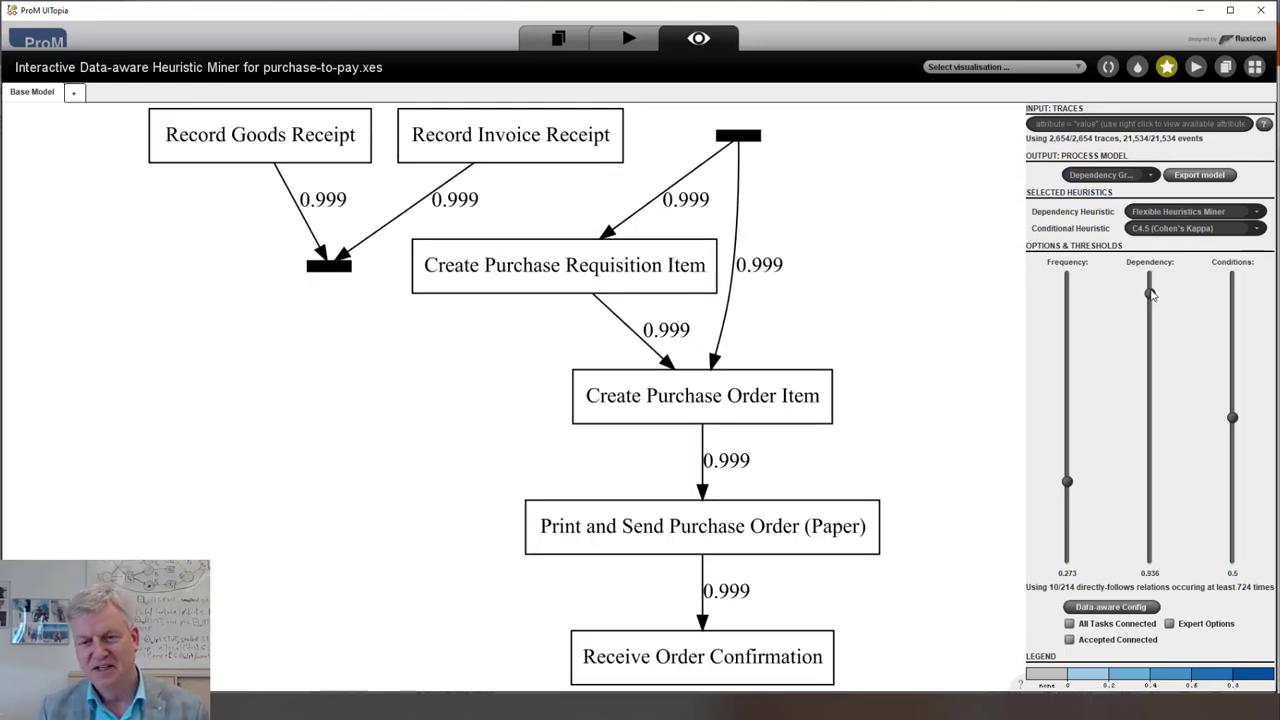
left_click_drag(1151, 293, 1152, 503)
left_click_drag(1068, 484, 1069, 517)
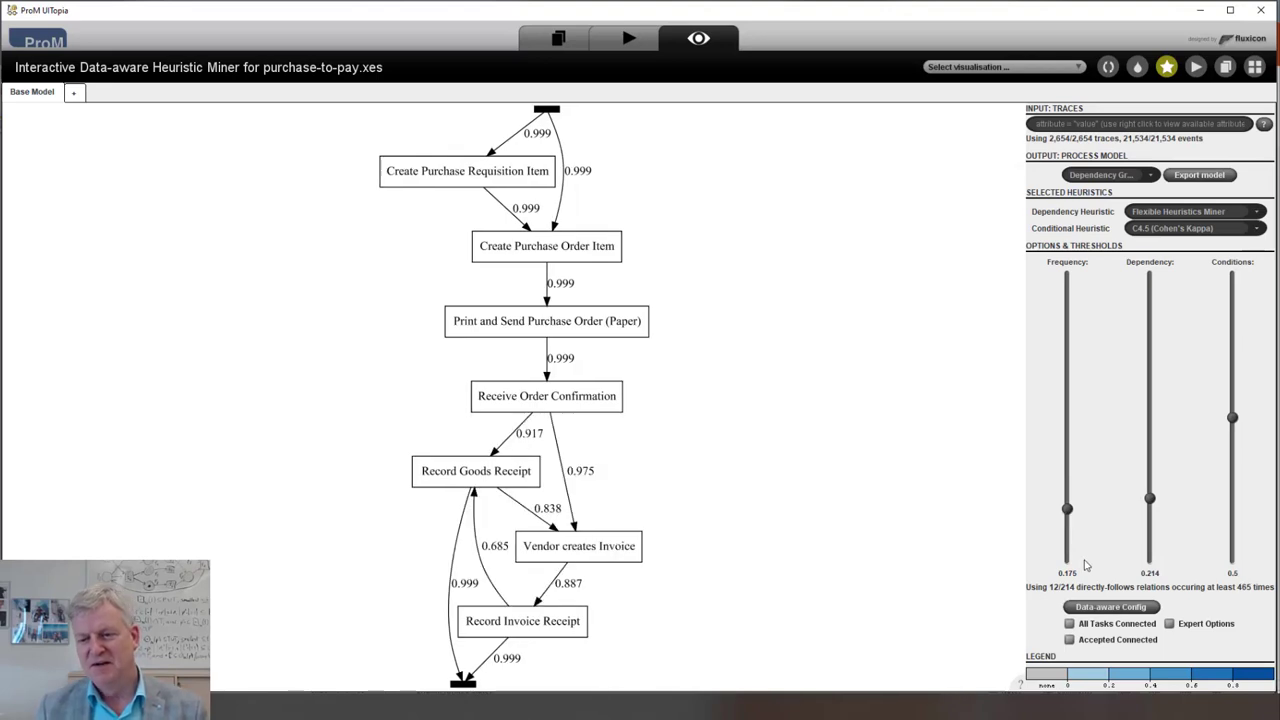
Turn All Tasks Connected on and off again for the dependency graph, and enable Accepted Connected.
left_click(1070, 624)
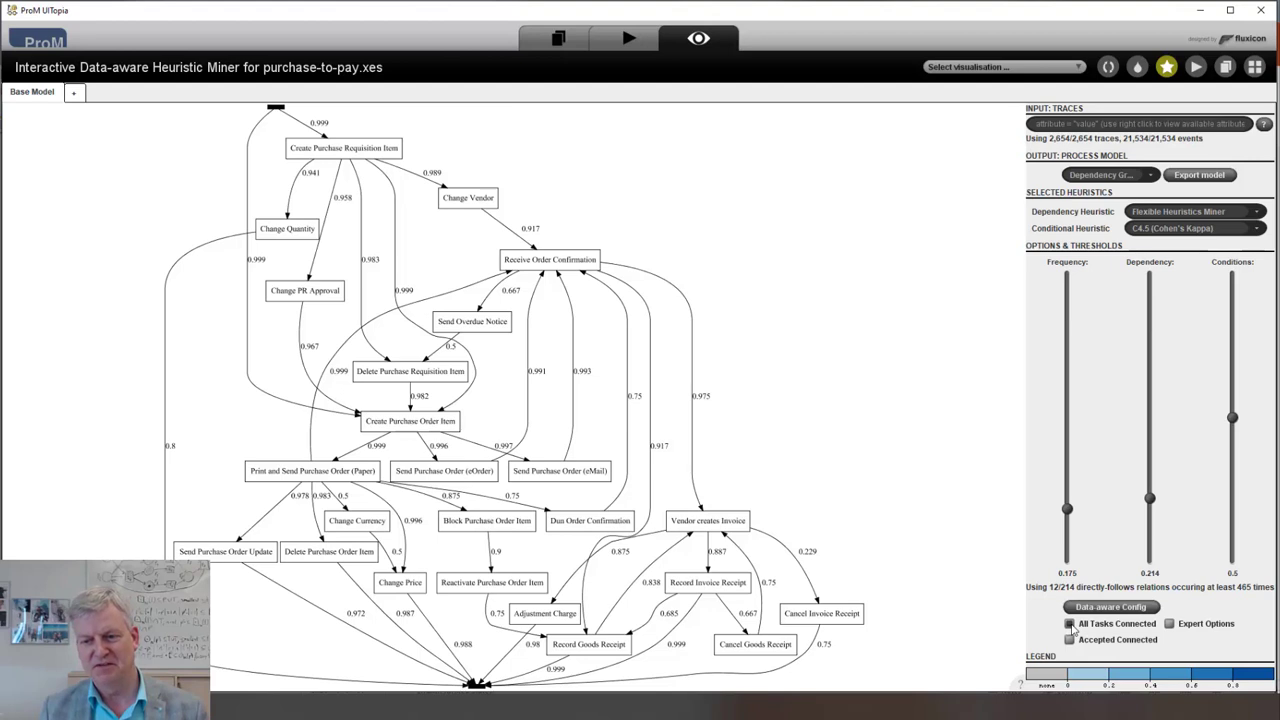
left_click(1070, 624)
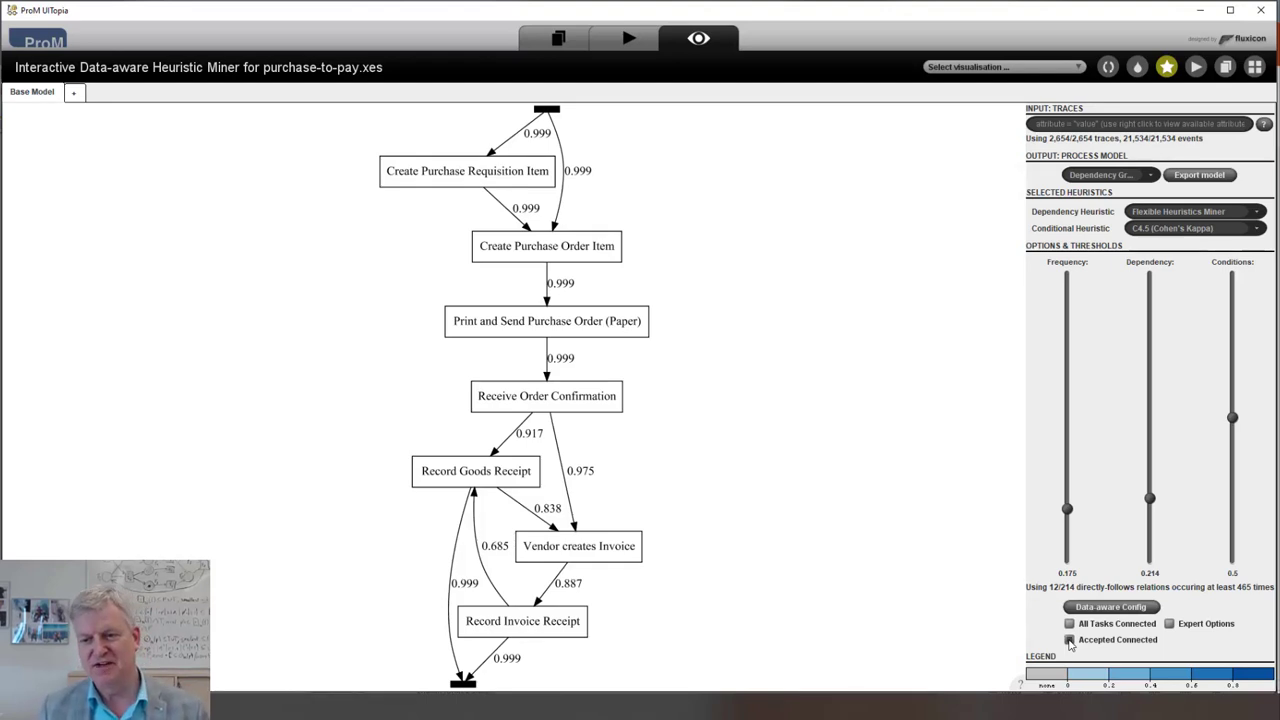
Set the frequency threshold to 0.684 and compare the dependency graph with Accepted Connected off and on again.
left_click_drag(1068, 510, 1064, 370)
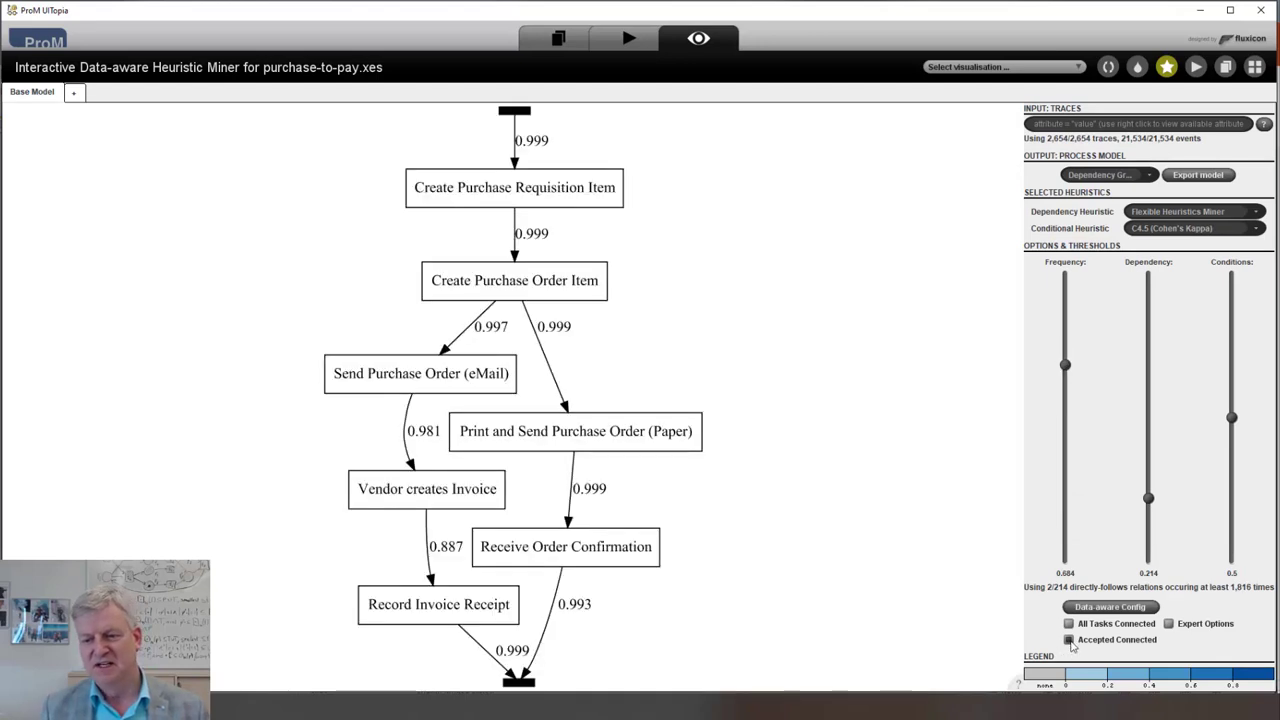
left_click(1069, 640)
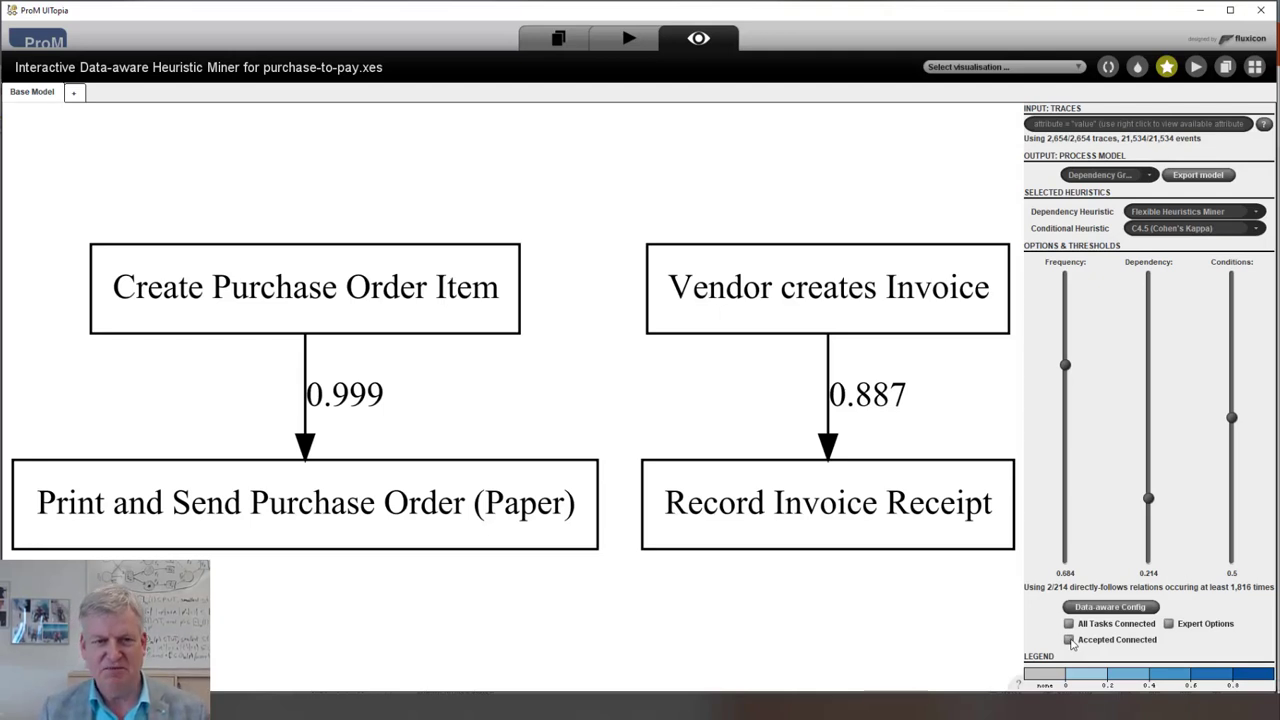
left_click(1069, 640)
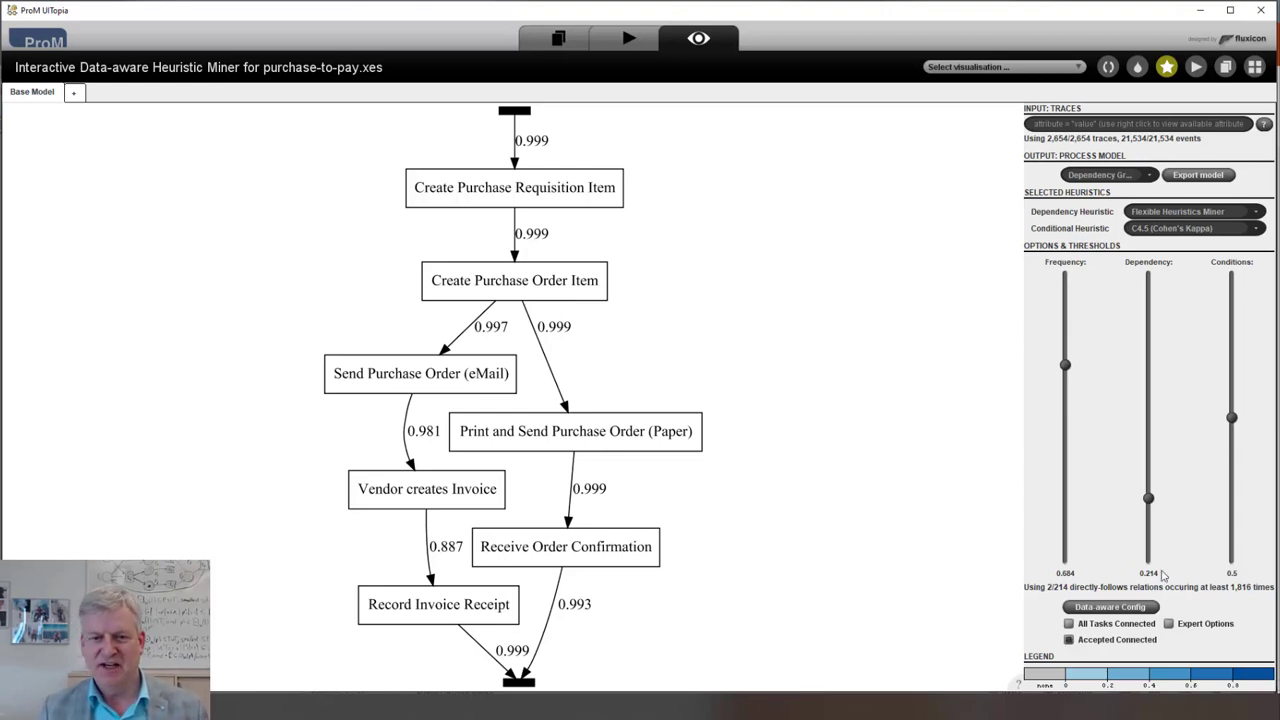
Set the dependency graph's frequency threshold to 0.145 and its dependency threshold to 0.973.
left_click_drag(1065, 365, 1066, 520)
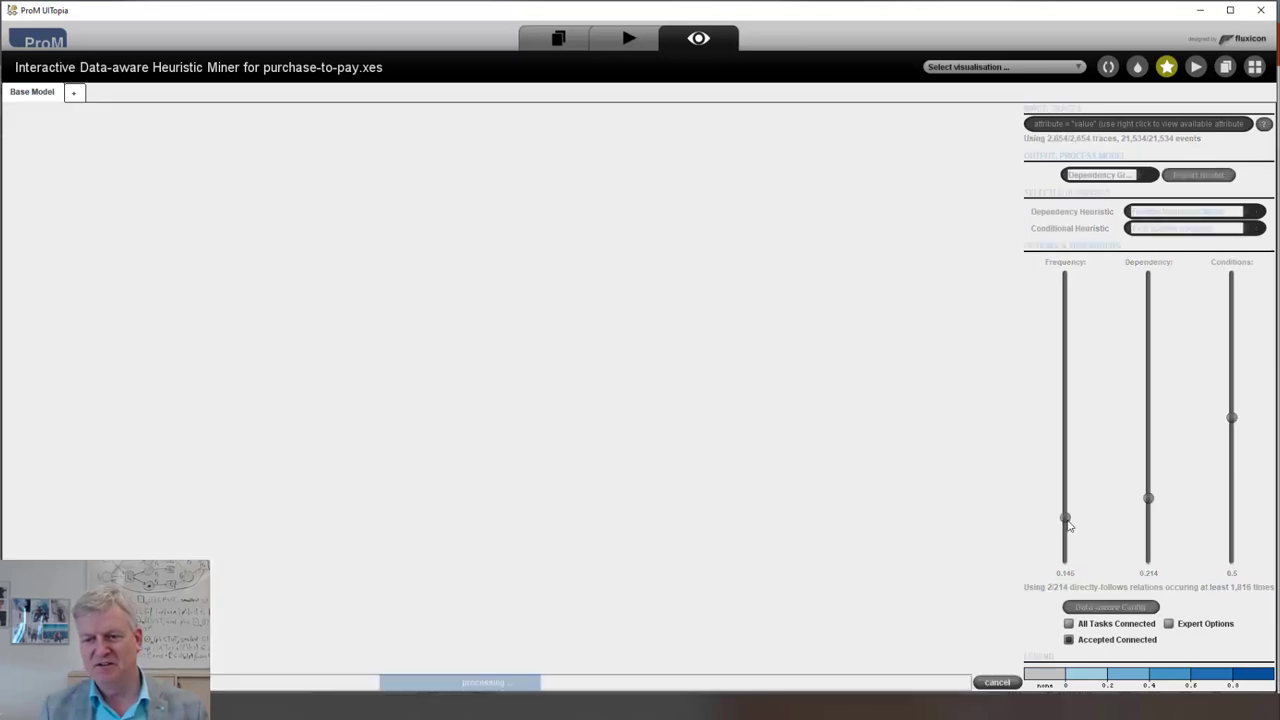
left_click_drag(1148, 499, 1150, 284)
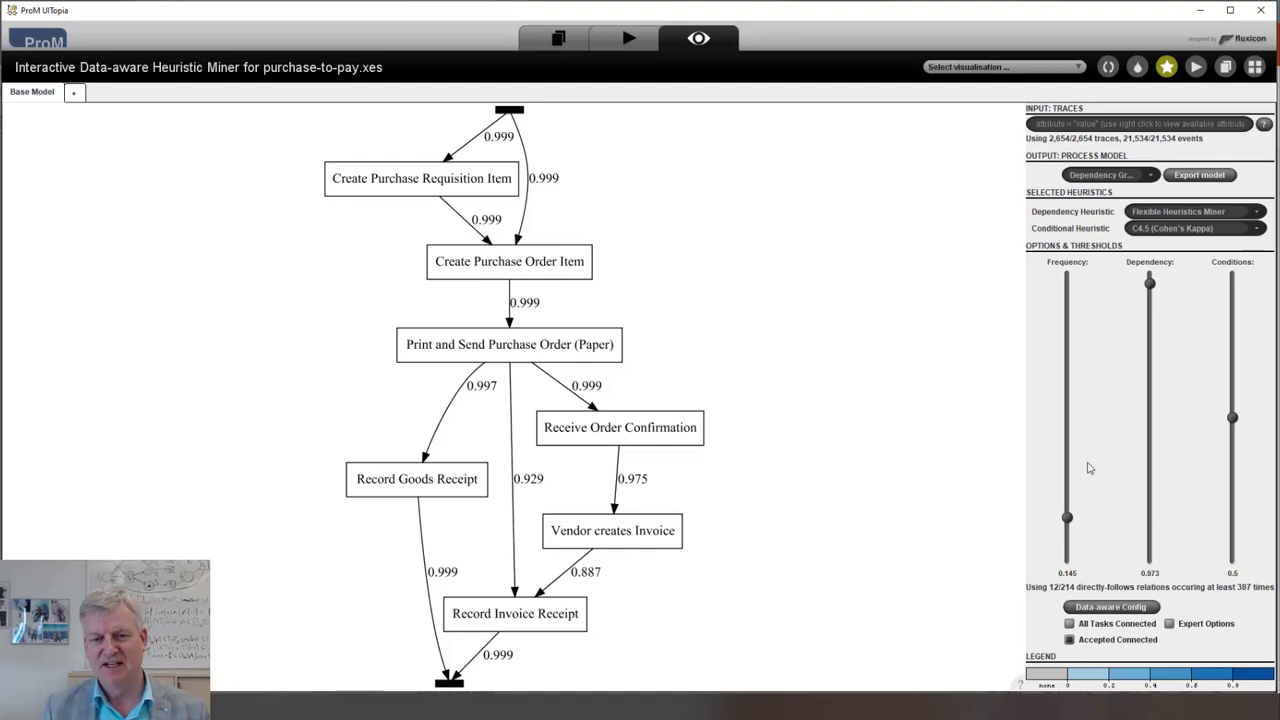
Set the dependency graph's frequency threshold to 0.077 and switch the output process model to Causal net (C-net).
left_click_drag(1068, 518, 1068, 540)
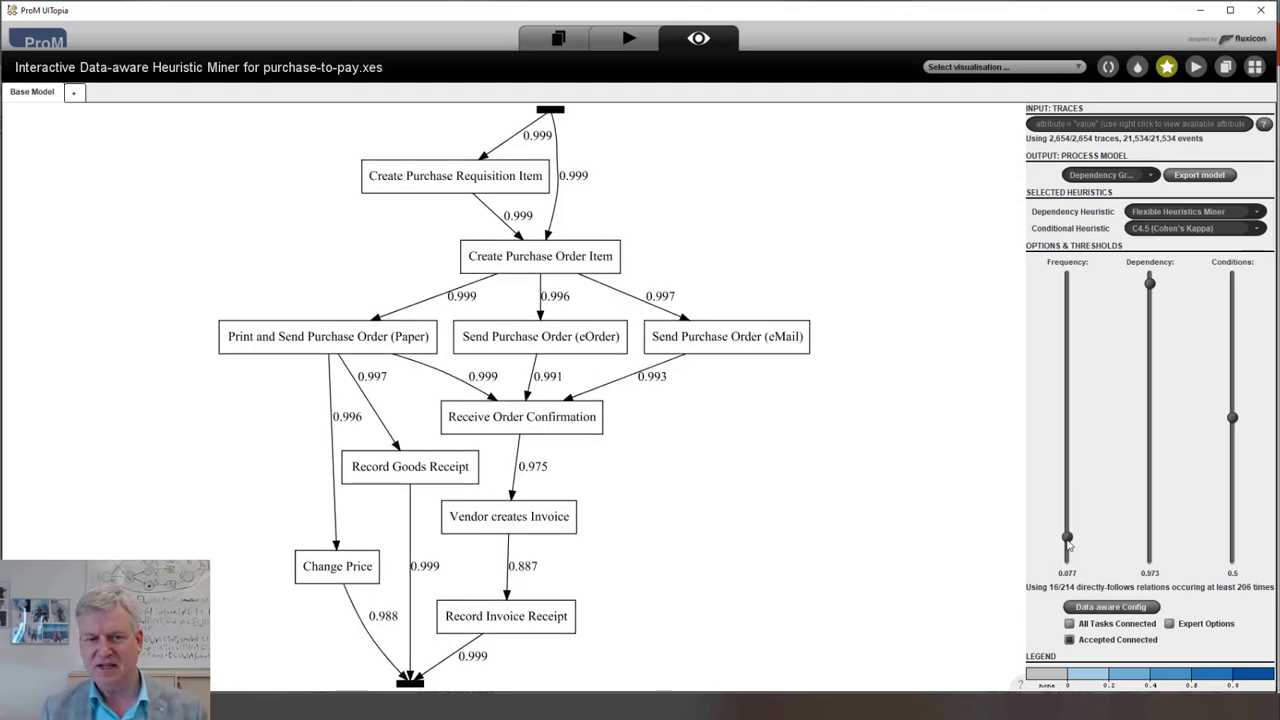
left_click(1150, 176)
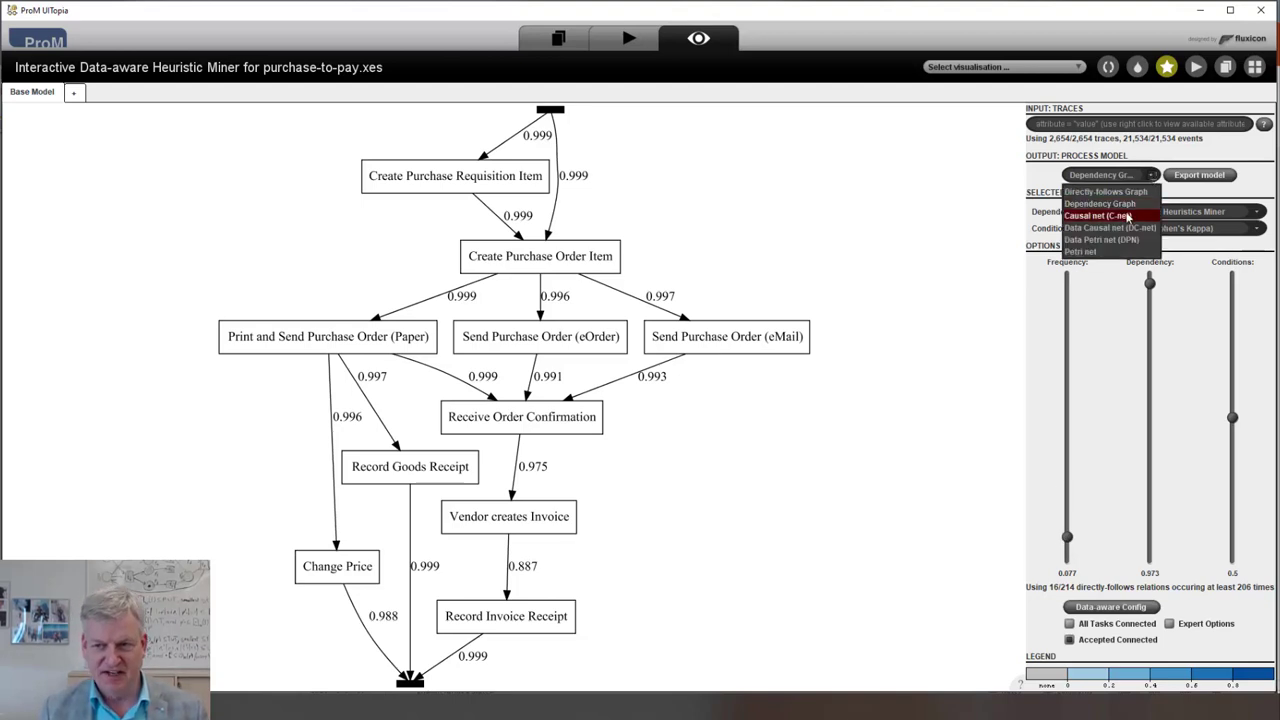
left_click(1128, 216)
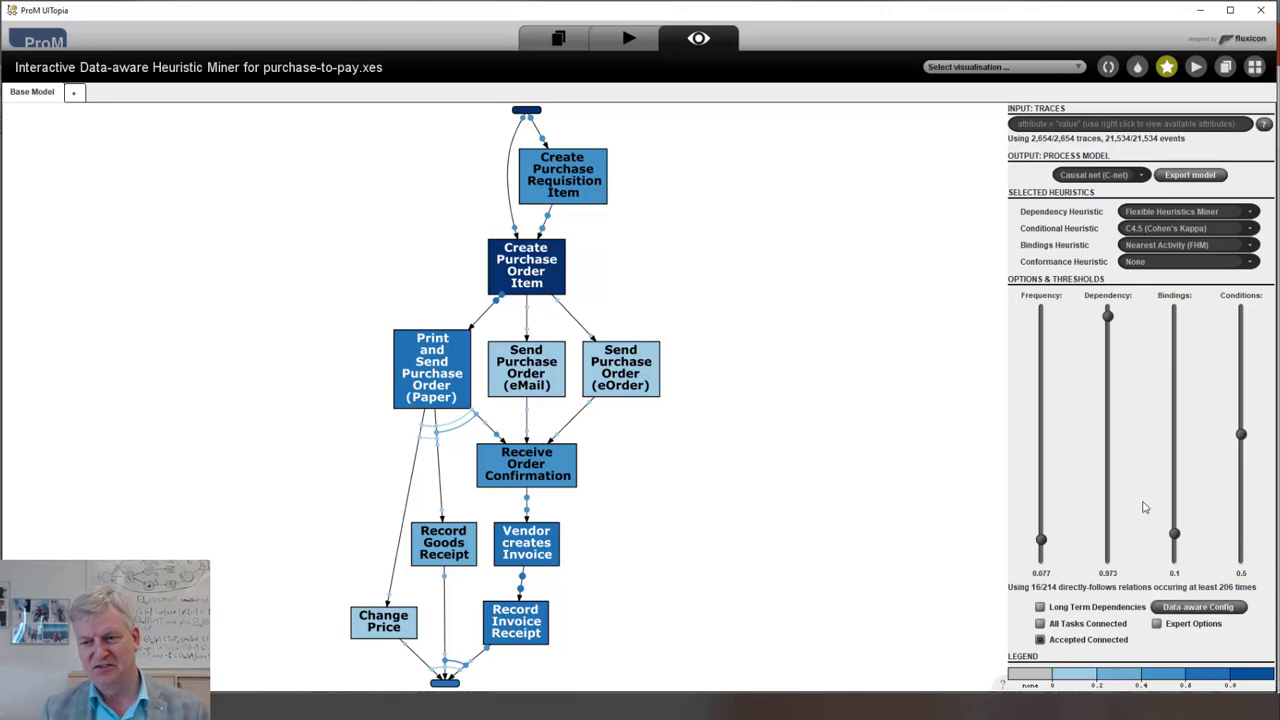
Try bindings thresholds of 0.036, 0.946 and 0 on the causal net.
left_click_drag(1175, 533, 1176, 556)
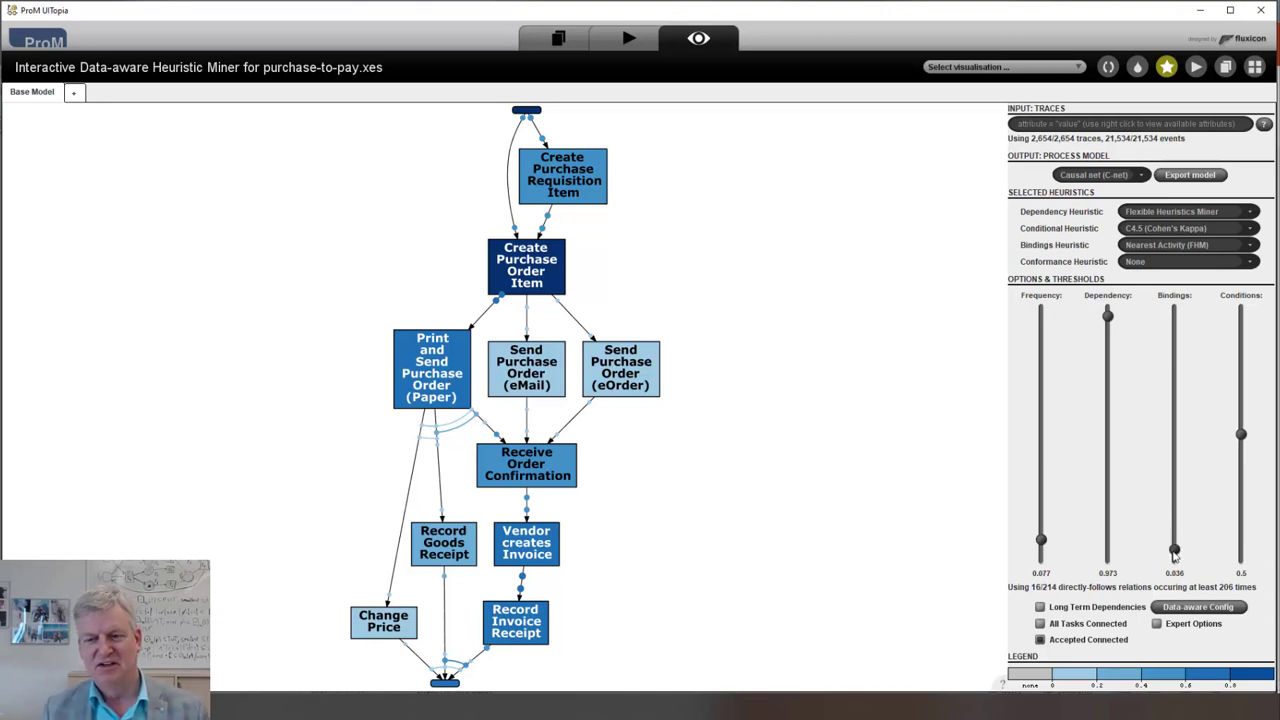
left_click_drag(1176, 556, 1177, 324)
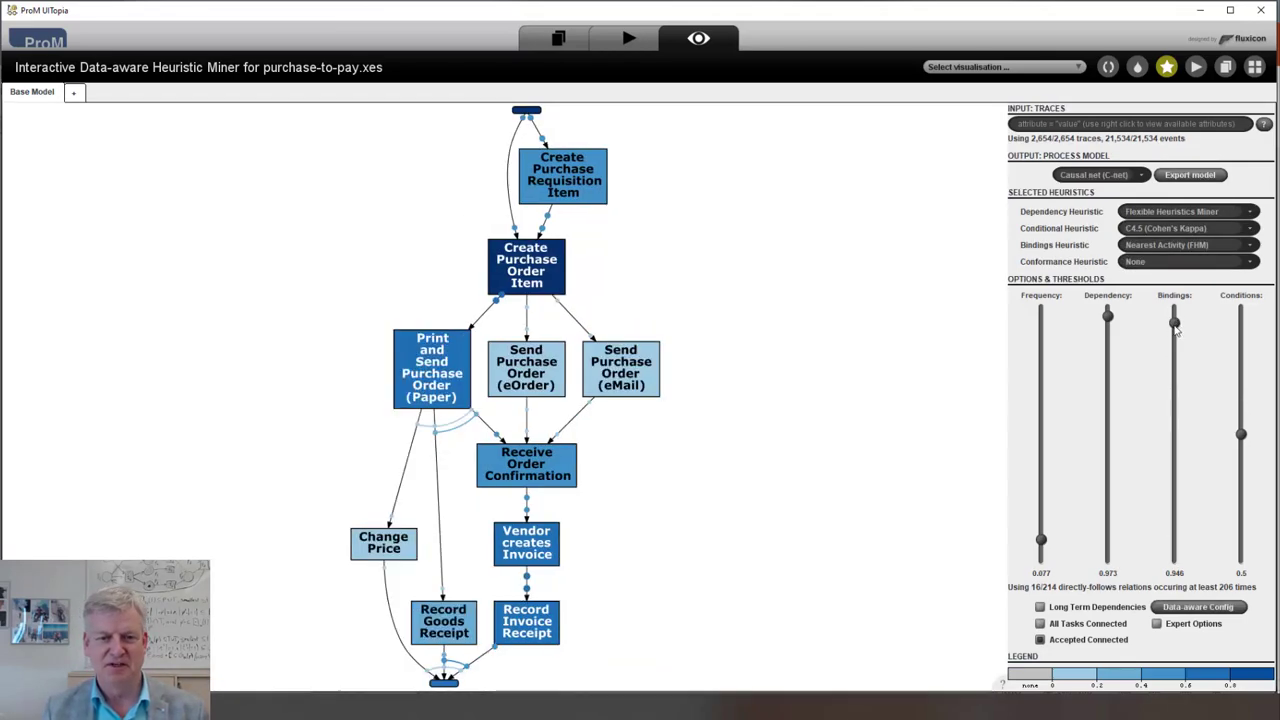
left_click_drag(1177, 325, 1178, 573)
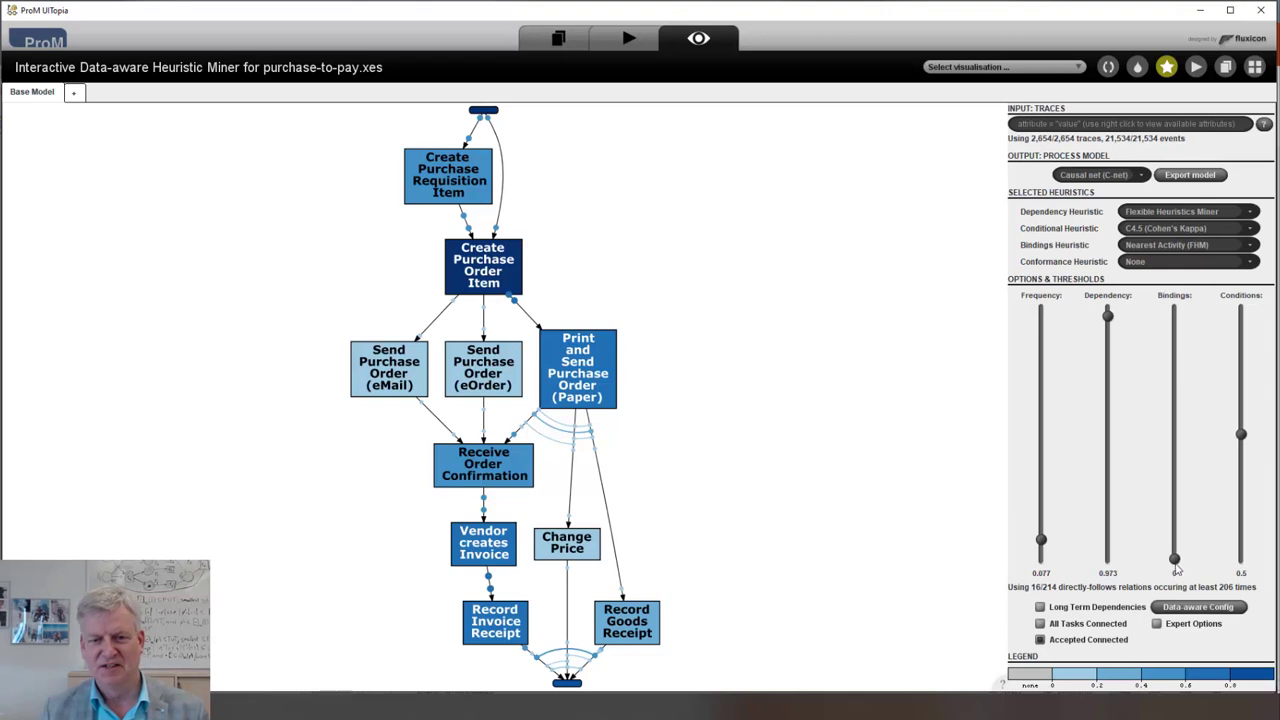
Set the causal net's dependency threshold to 0.451 and frequency threshold to 0.036, comparing bindings thresholds of 1 and 0.
left_click_drag(1176, 560, 1107, 450)
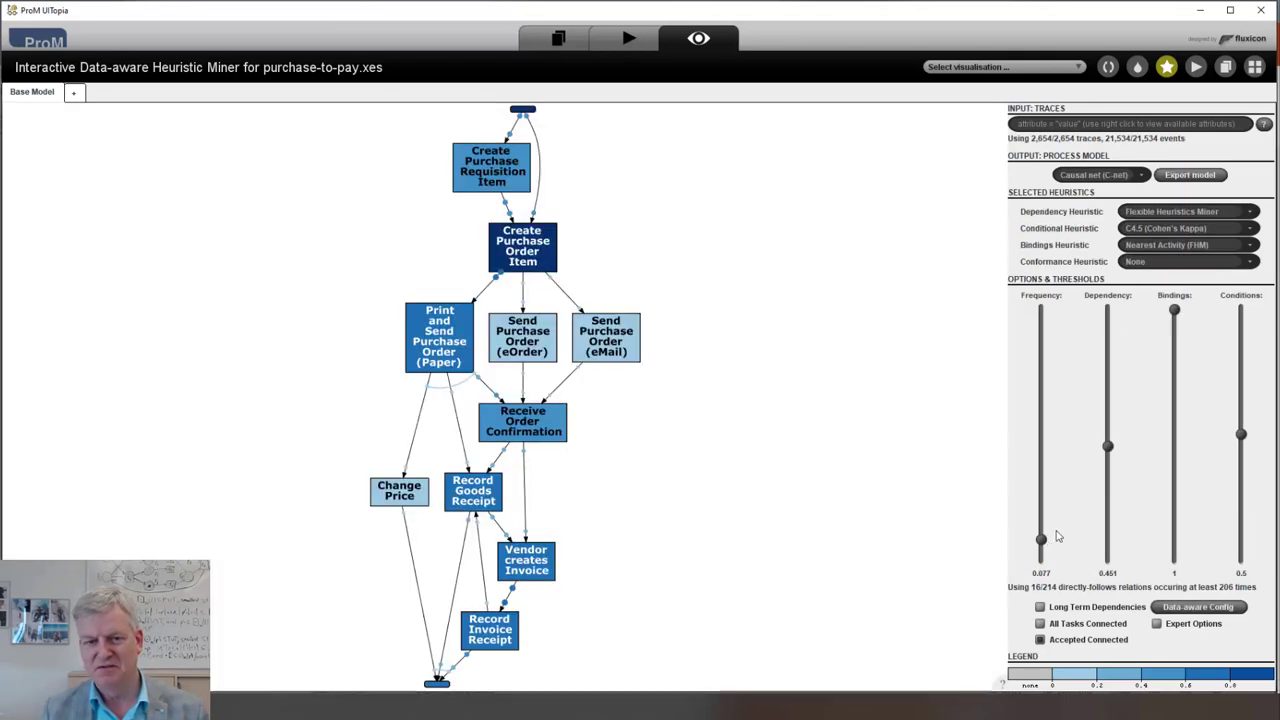
mouse_move(1043, 542)
left_mouse_down()
mouse_move(1043, 505)
mouse_move(1045, 565)
mouse_move(1042, 550)
left_mouse_up()
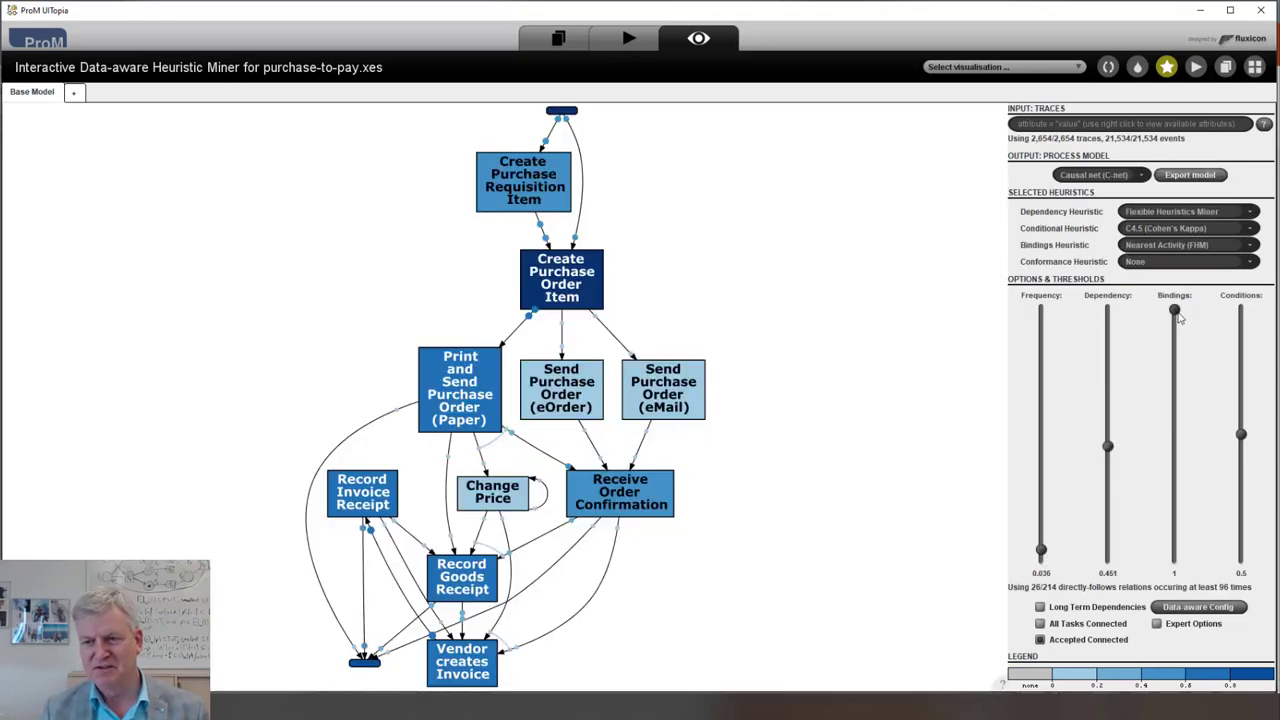
left_click_drag(1176, 312, 1176, 557)
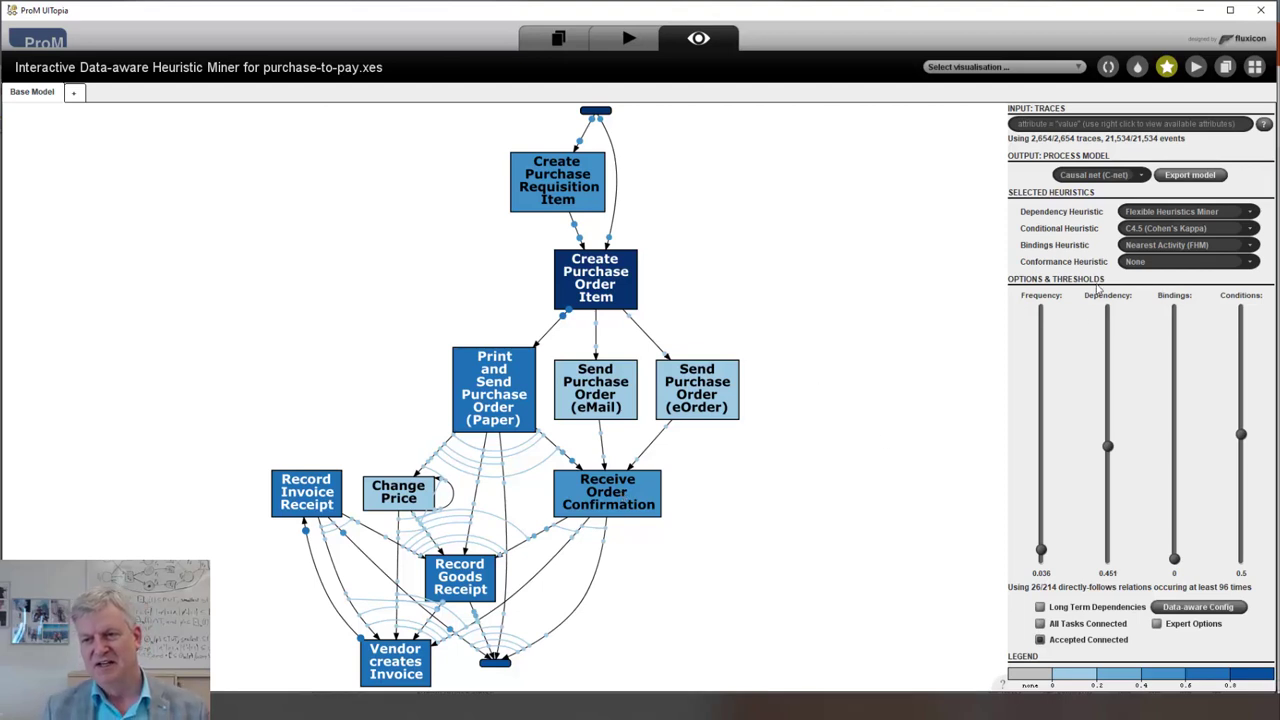
Switch the output process model to Petri net, compare it with the Causal net (C-net), and return to Petri net.
left_click(1141, 175)
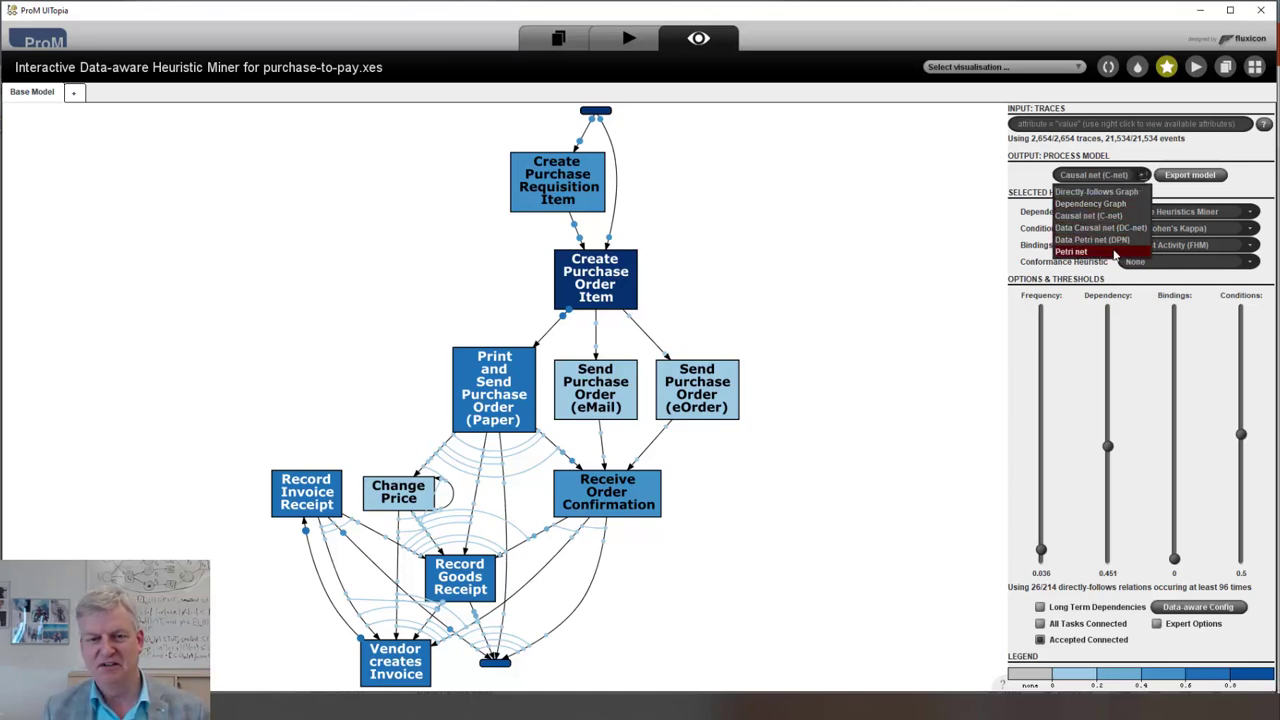
left_click(1071, 251)
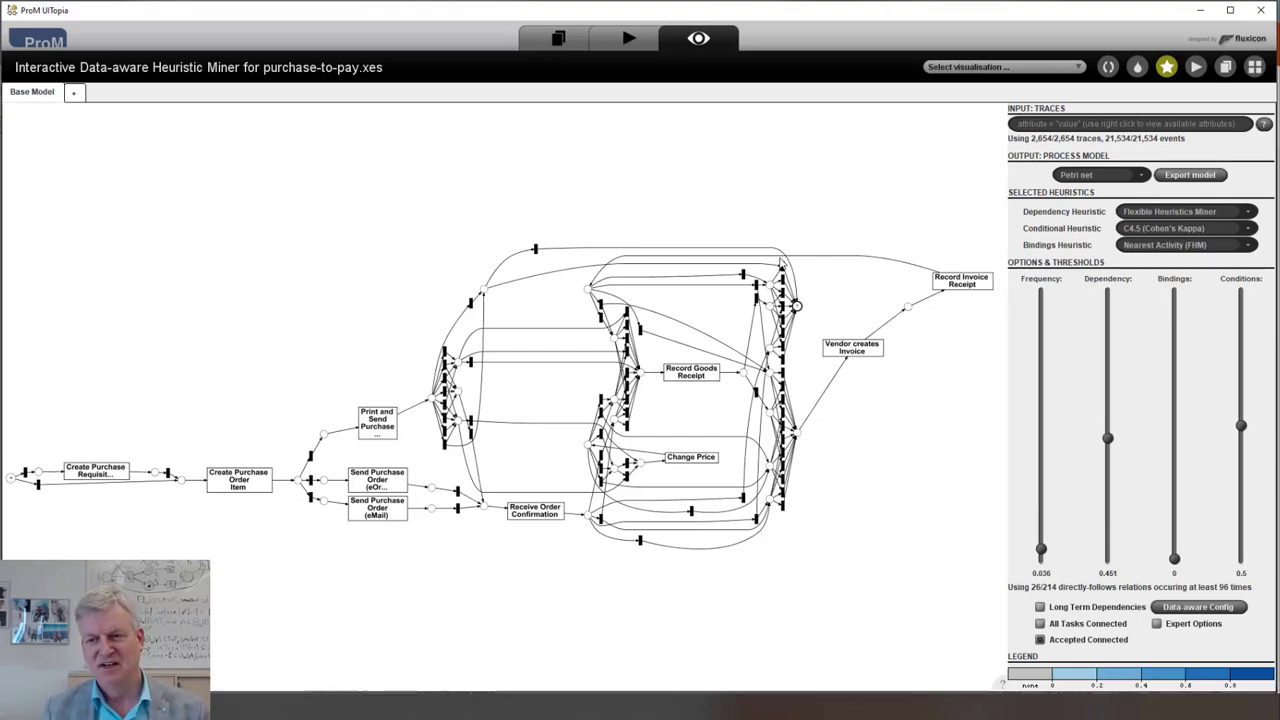
left_click(1140, 177)
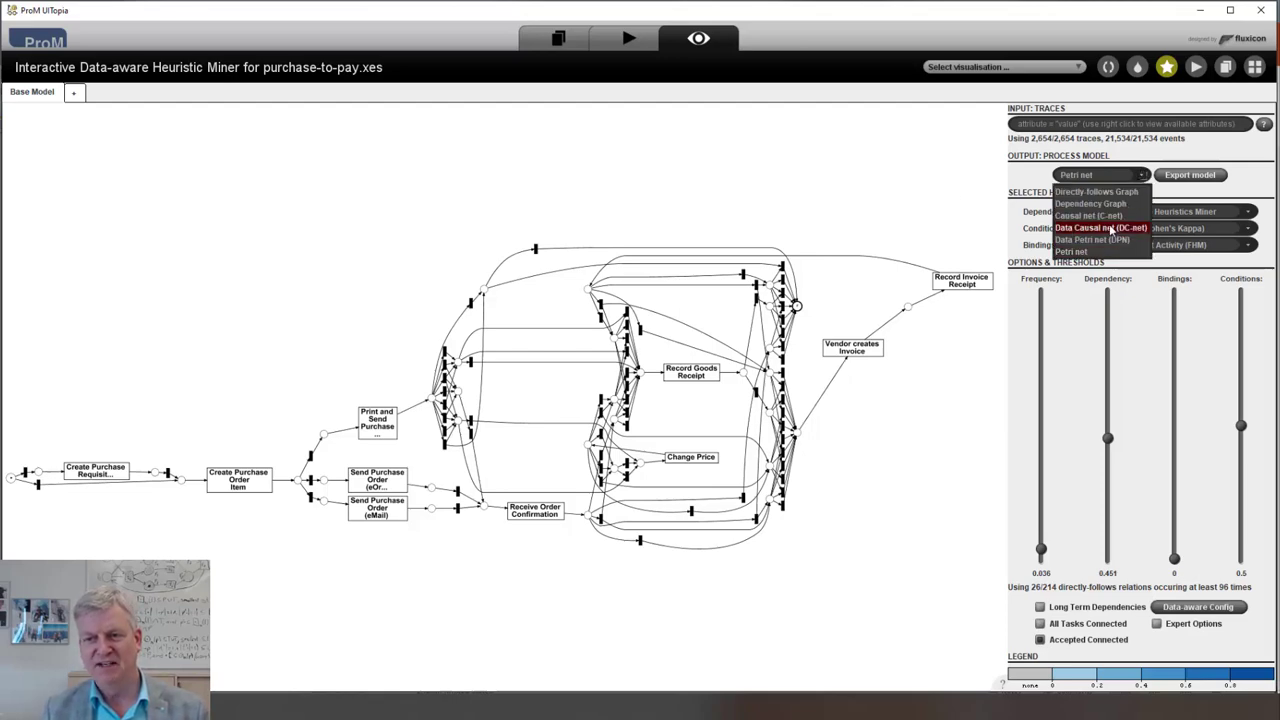
left_click(1106, 217)
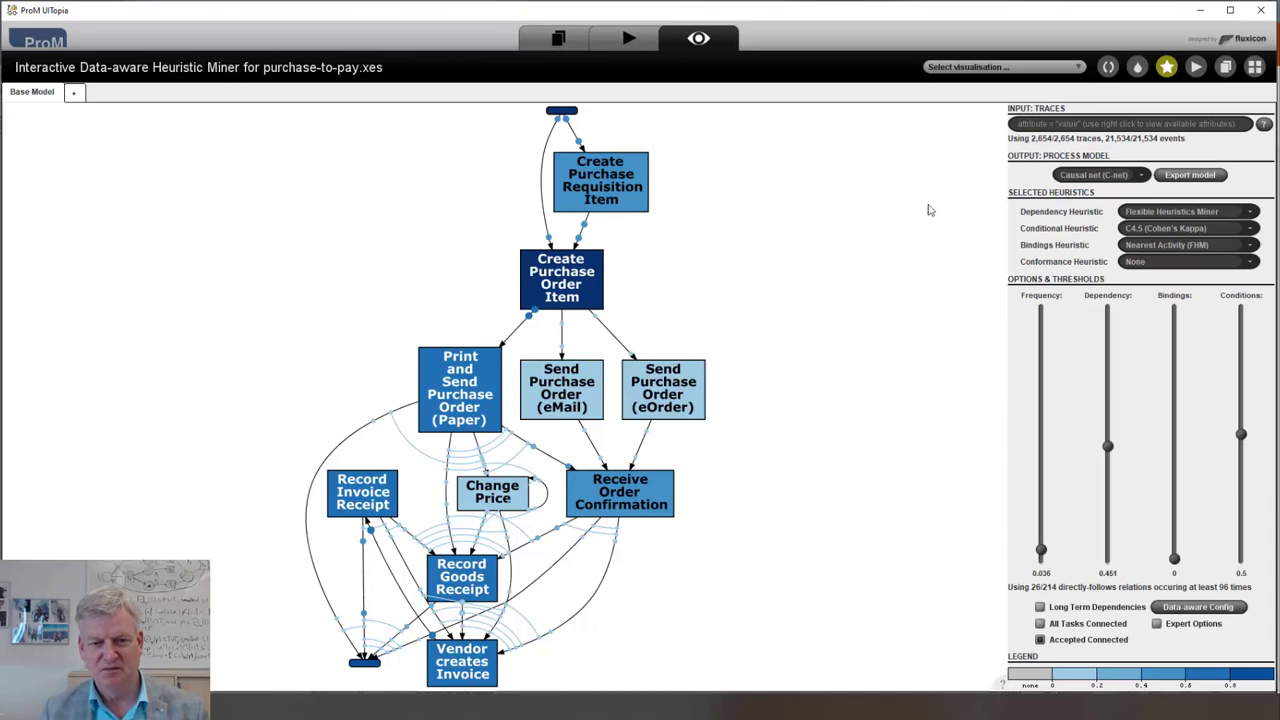
left_click(1140, 175)
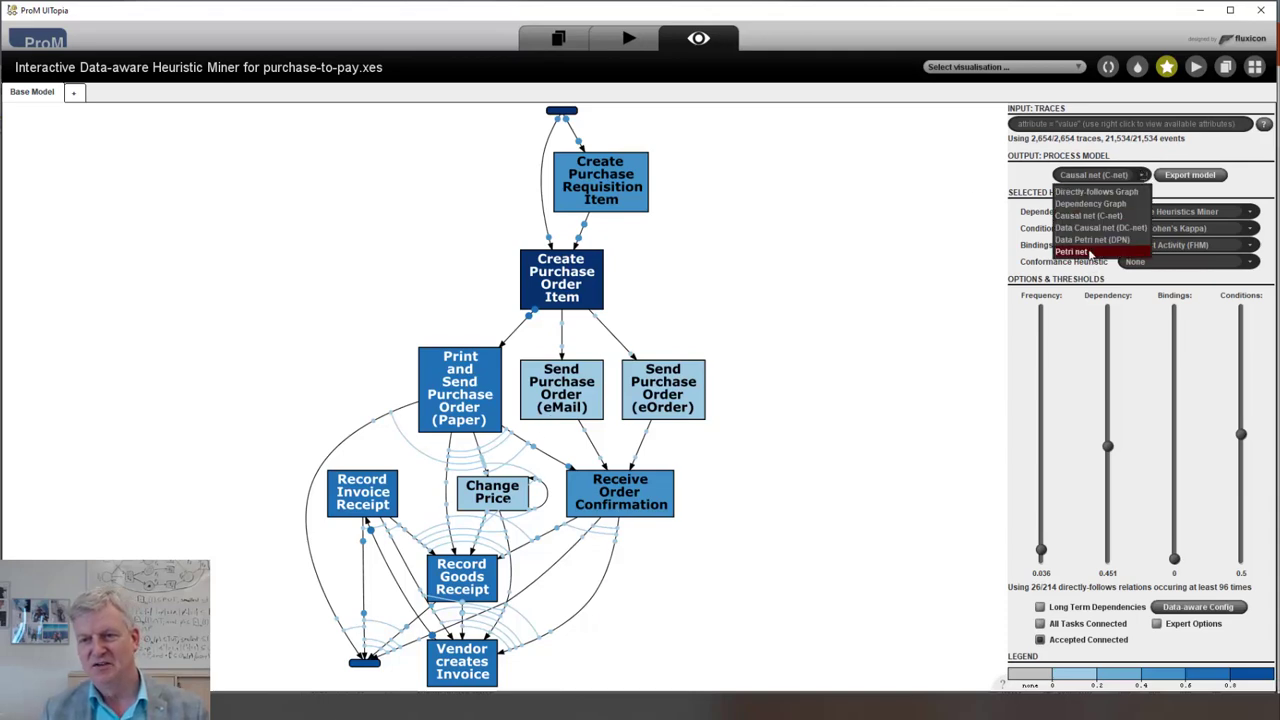
left_click(1089, 252)
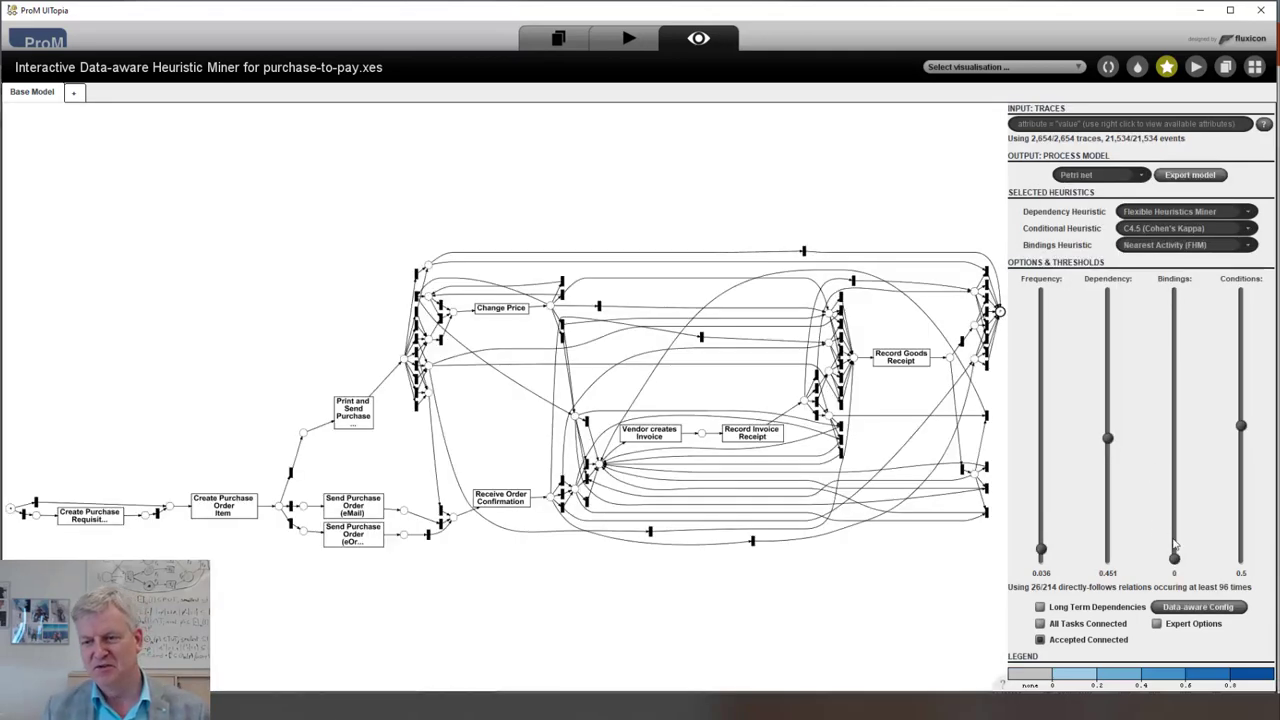
Try bindings 0.658 and frequency 0.448 on the Petri net, and settle on bindings 0.005, dependency 0.116 and frequency 0.024.
left_click_drag(1175, 557, 1175, 385)
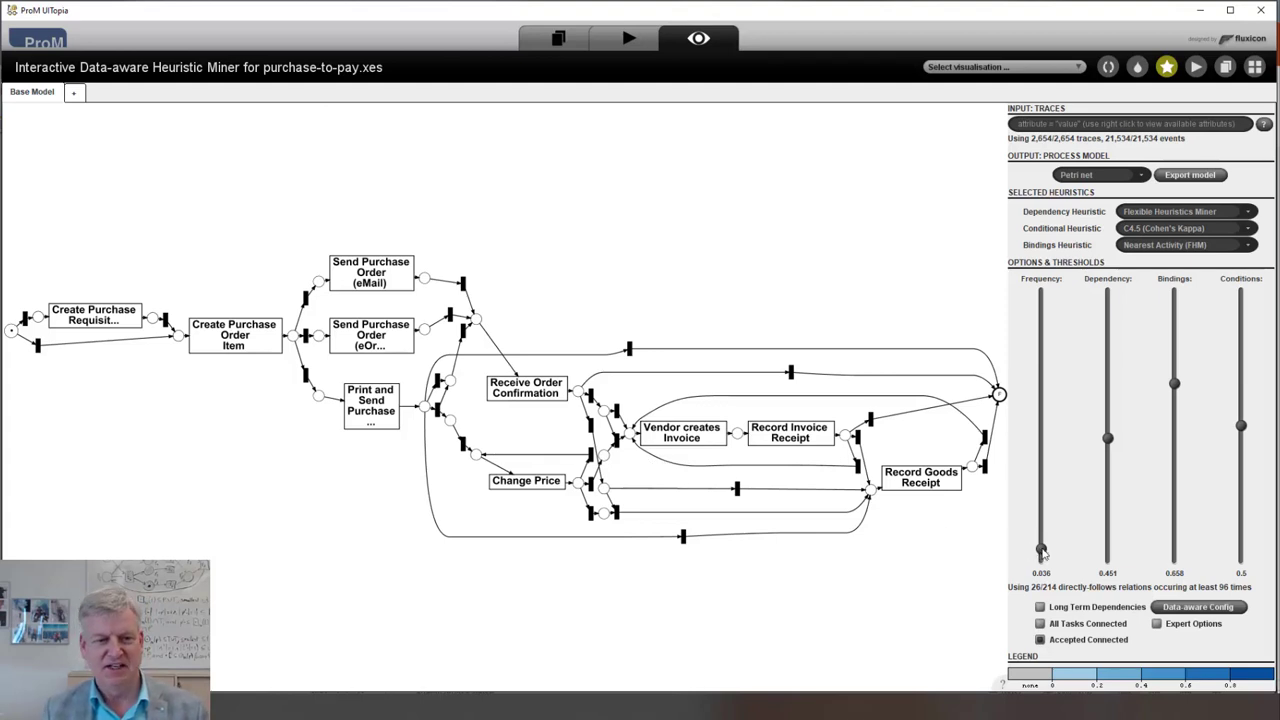
left_click_drag(1042, 553, 1047, 447)
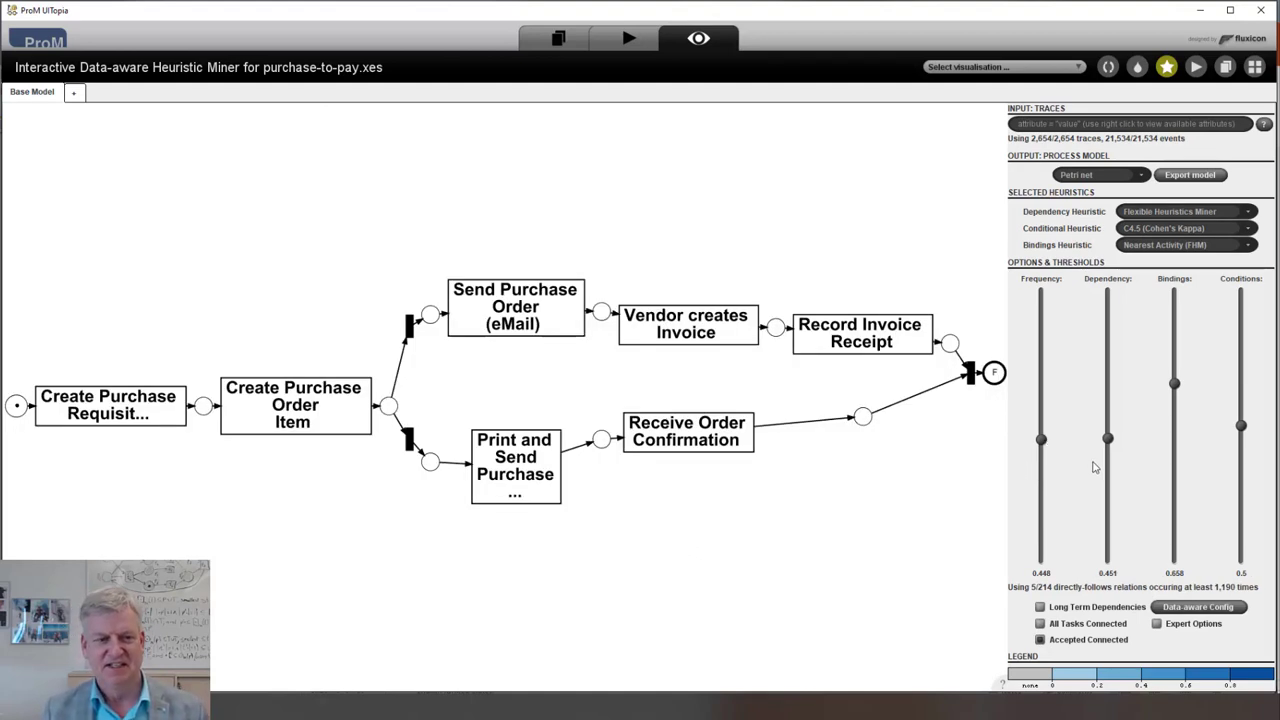
left_click_drag(1175, 385, 1177, 565)
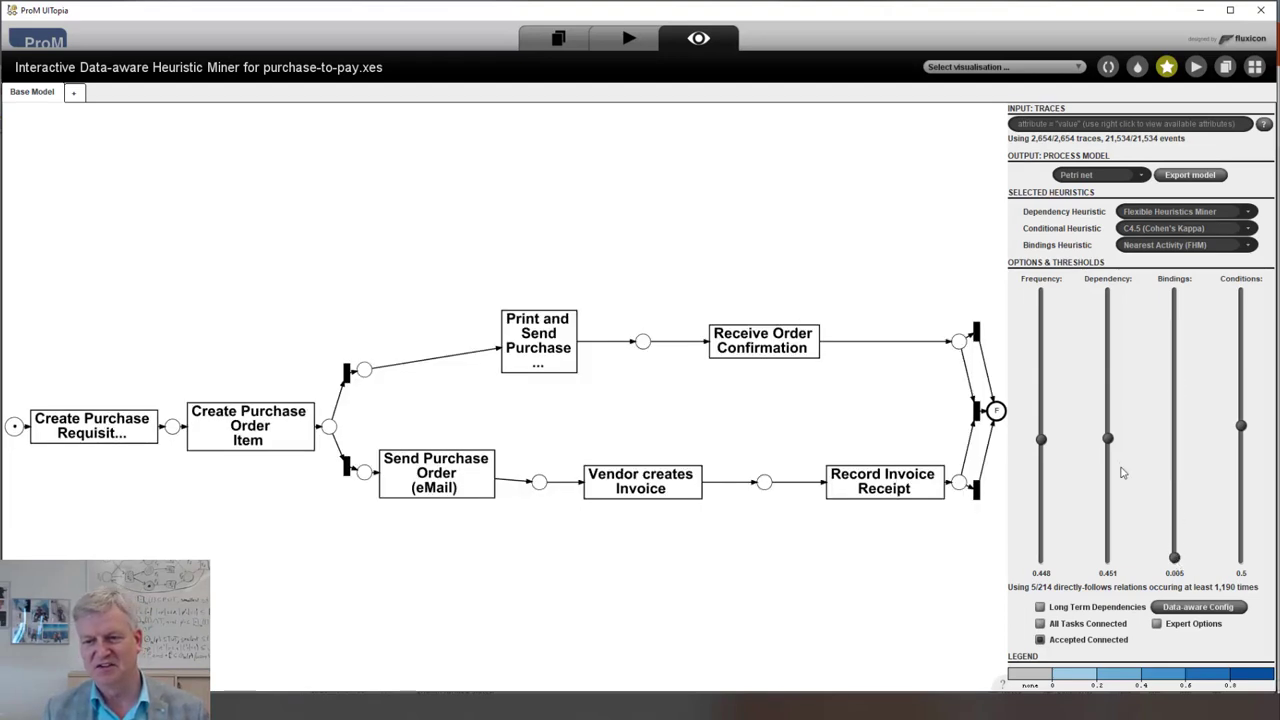
left_click_drag(1108, 440, 1109, 535)
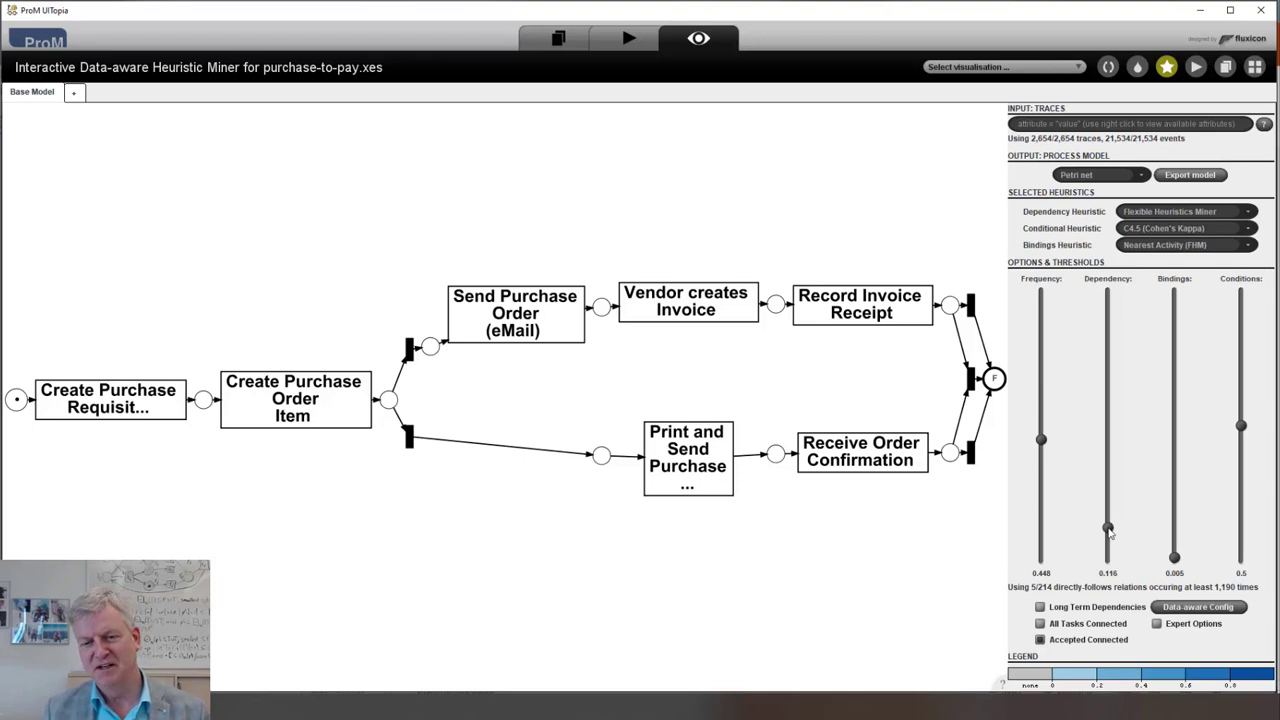
left_click_drag(1041, 441, 1043, 555)
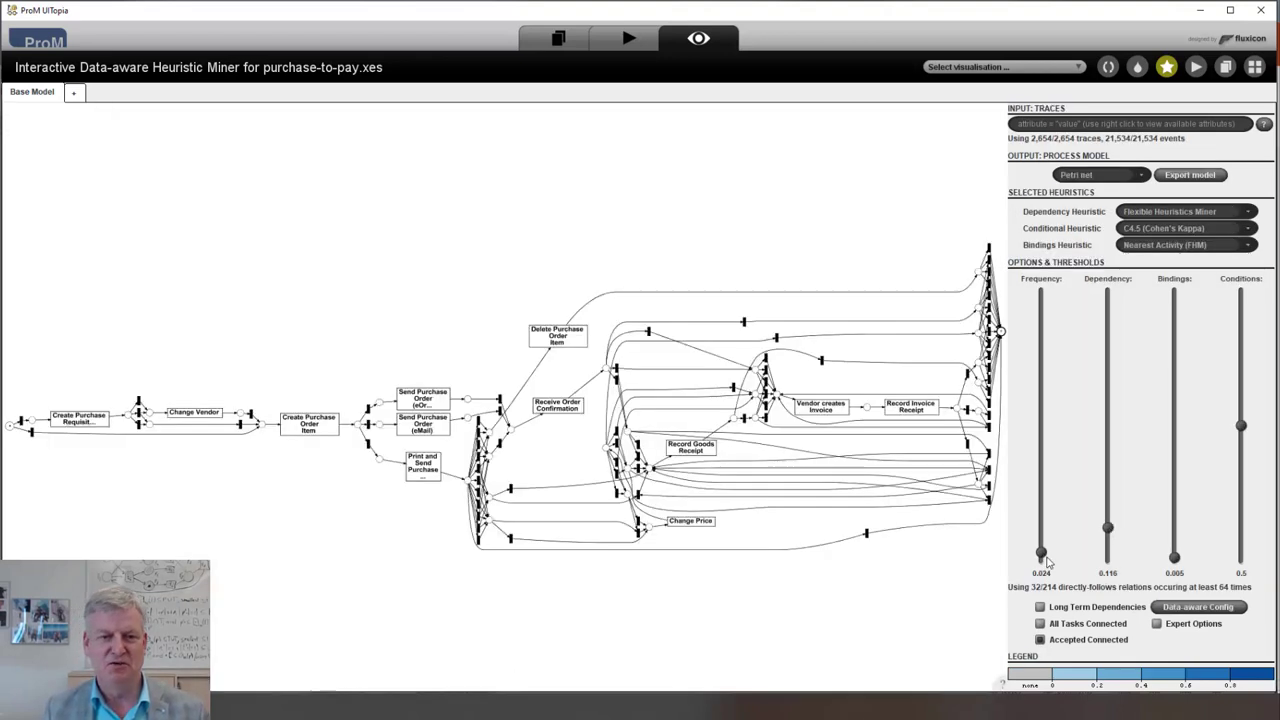